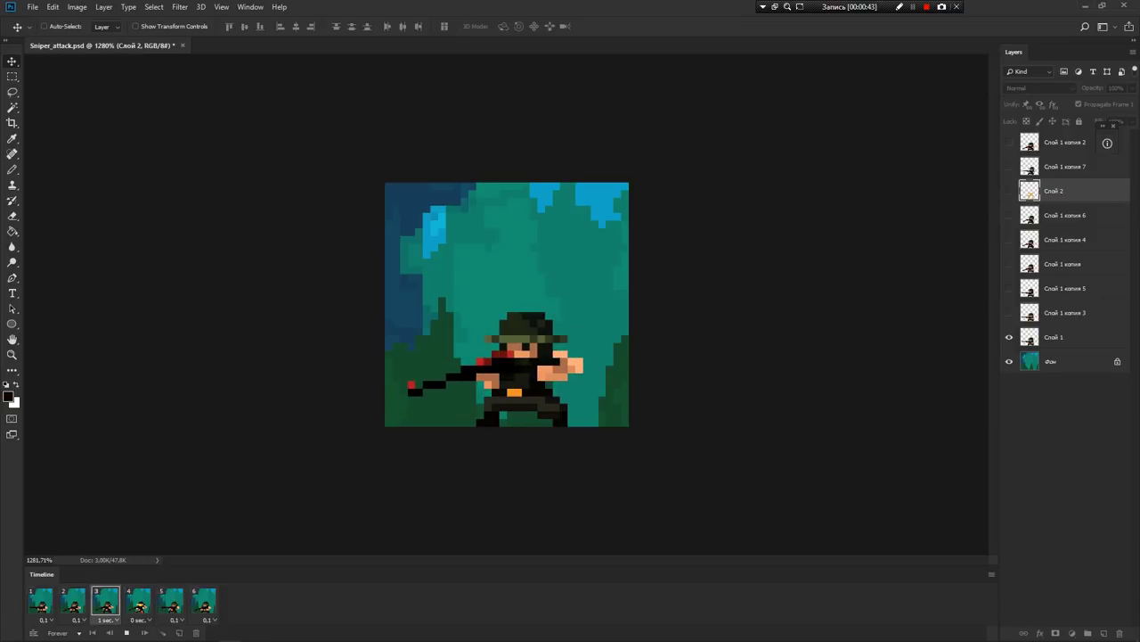
- Stop the Sniper_attack animation and inspect frames 3 to 6 one at a time, ending back on frame 1
{"action": "key", "text": "space"}
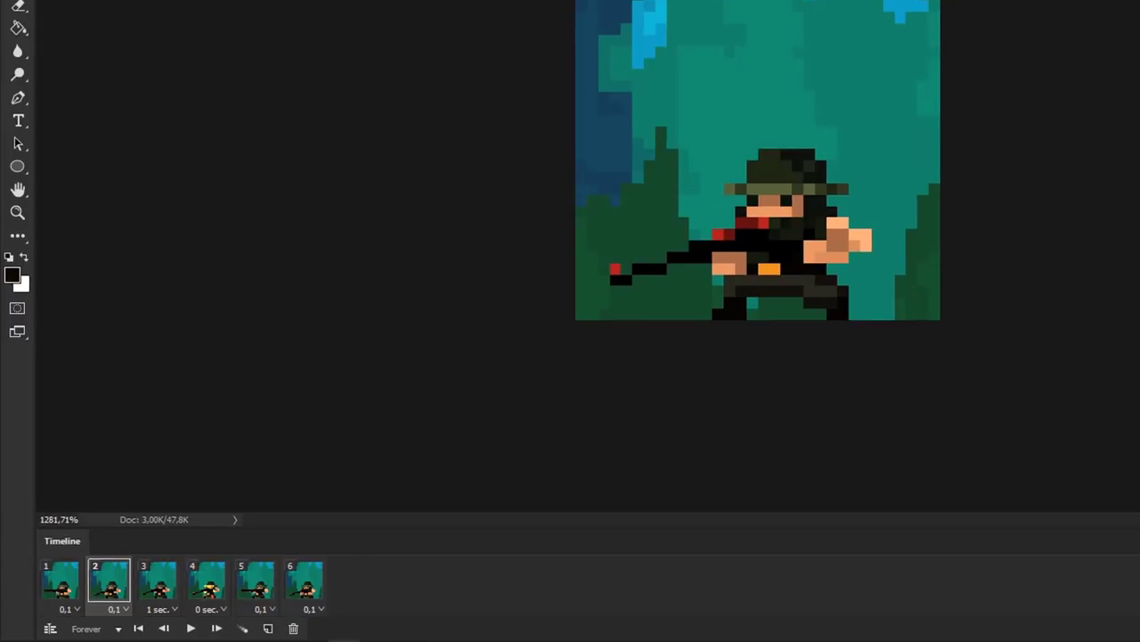
{"action": "left_click", "coordinate": [158, 580]}
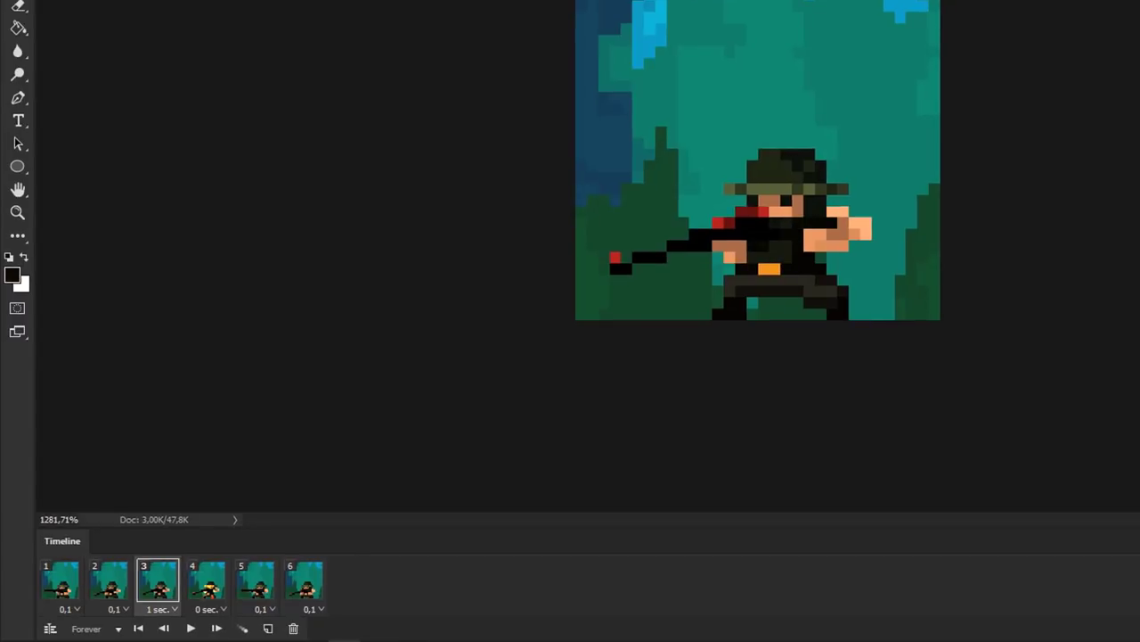
{"action": "left_click", "coordinate": [206, 580]}
{"action": "left_click", "coordinate": [256, 580]}
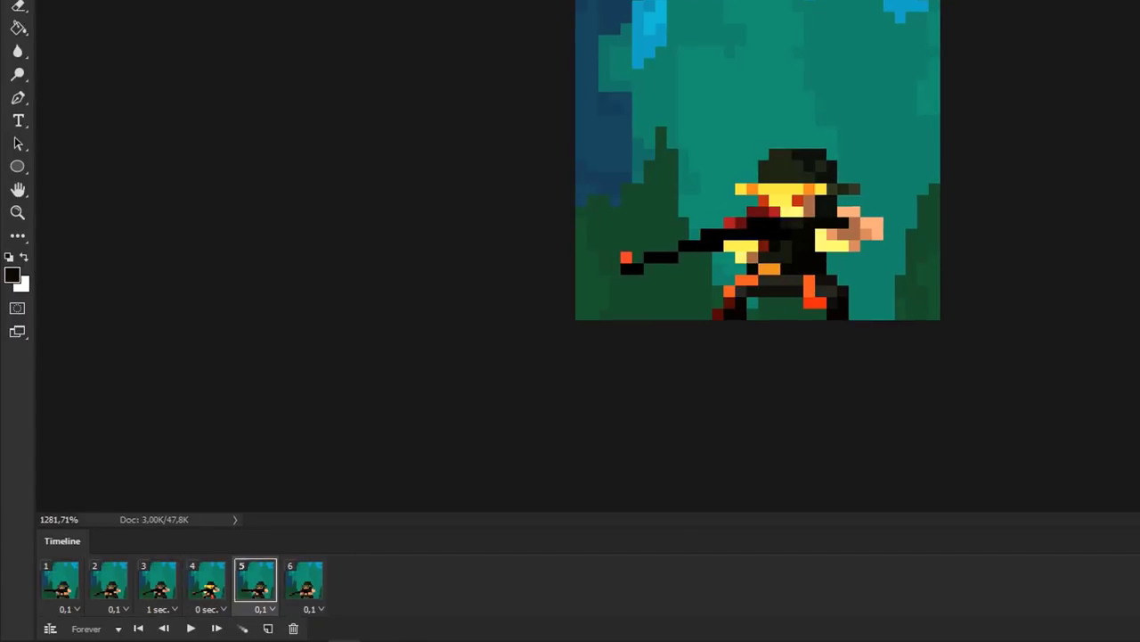
{"action": "left_click", "coordinate": [305, 580]}
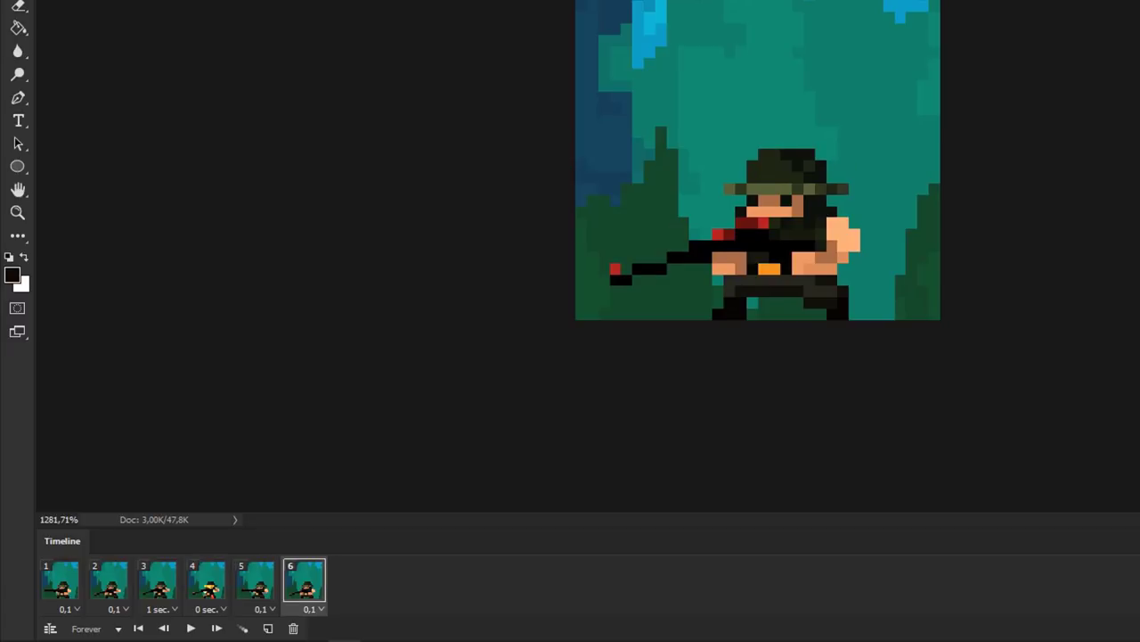
{"action": "left_click", "coordinate": [59, 580]}
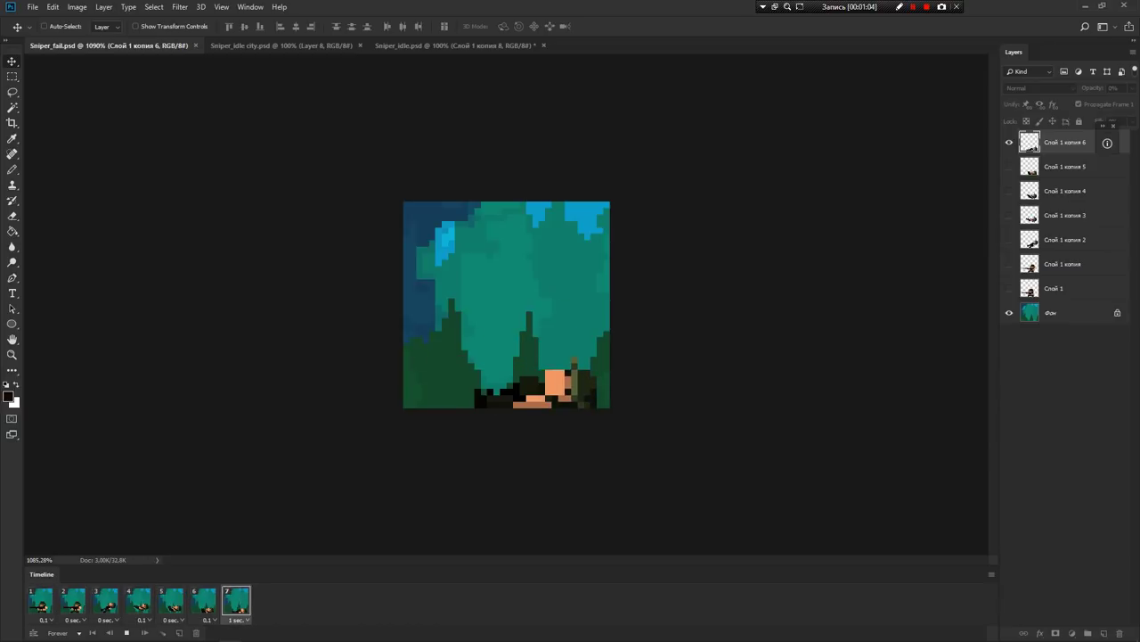
- Stop the Sniper_fail animation and examine the sniper's falling poses frame by frame from frame 1 to 6
{"action": "key", "text": "space"}
{"action": "left_click", "coordinate": [41, 602]}
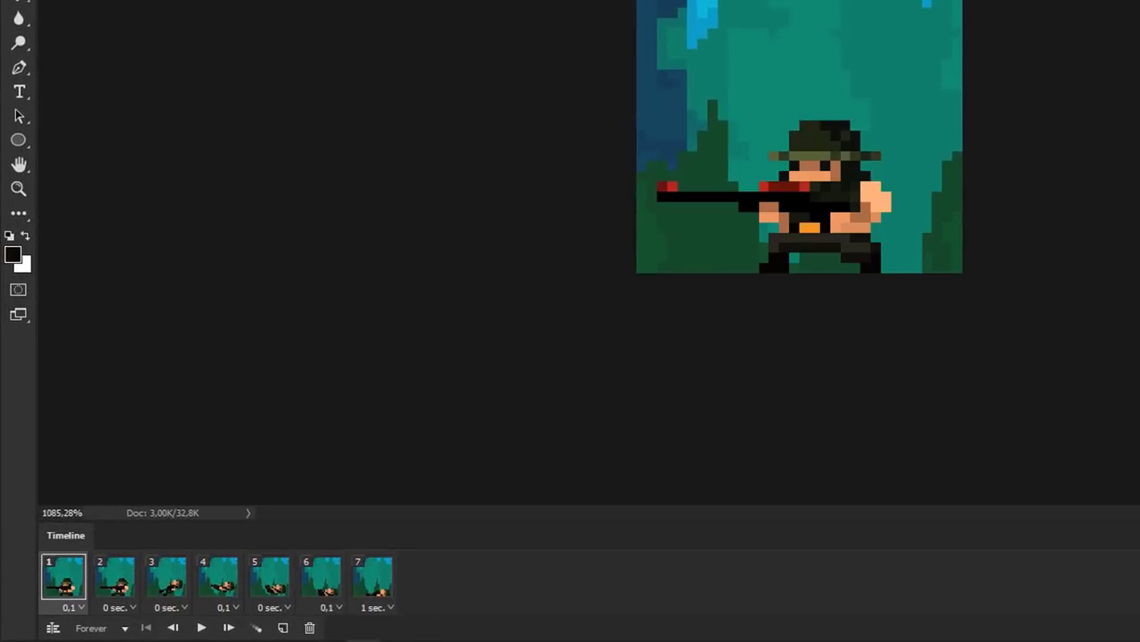
{"action": "left_click", "coordinate": [115, 577]}
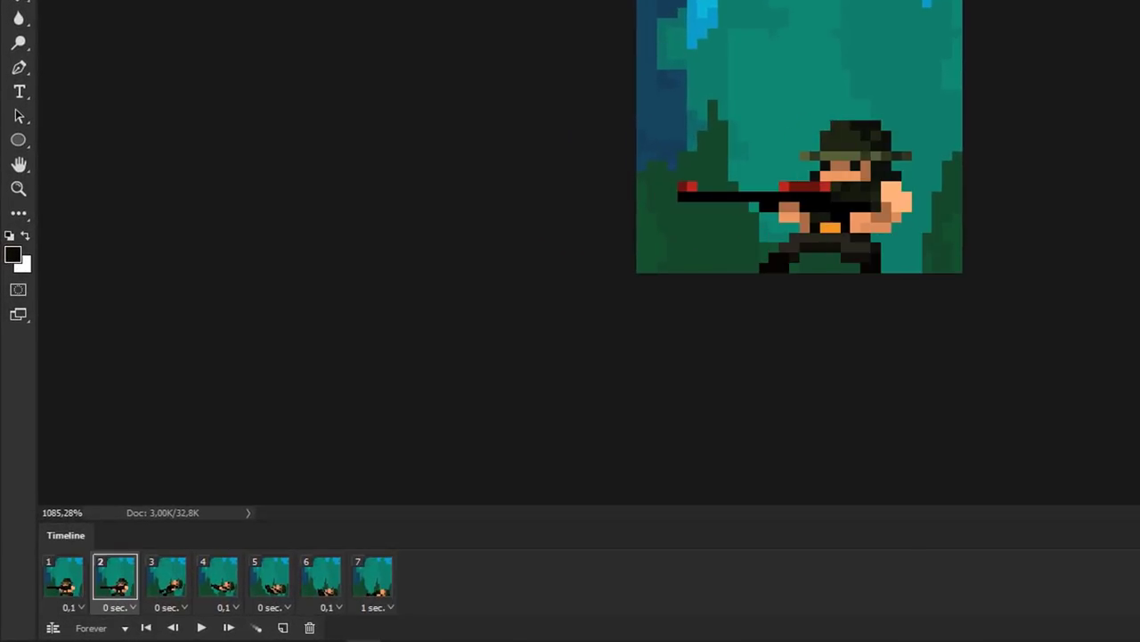
{"action": "left_click", "coordinate": [167, 577]}
{"action": "left_click", "coordinate": [218, 577]}
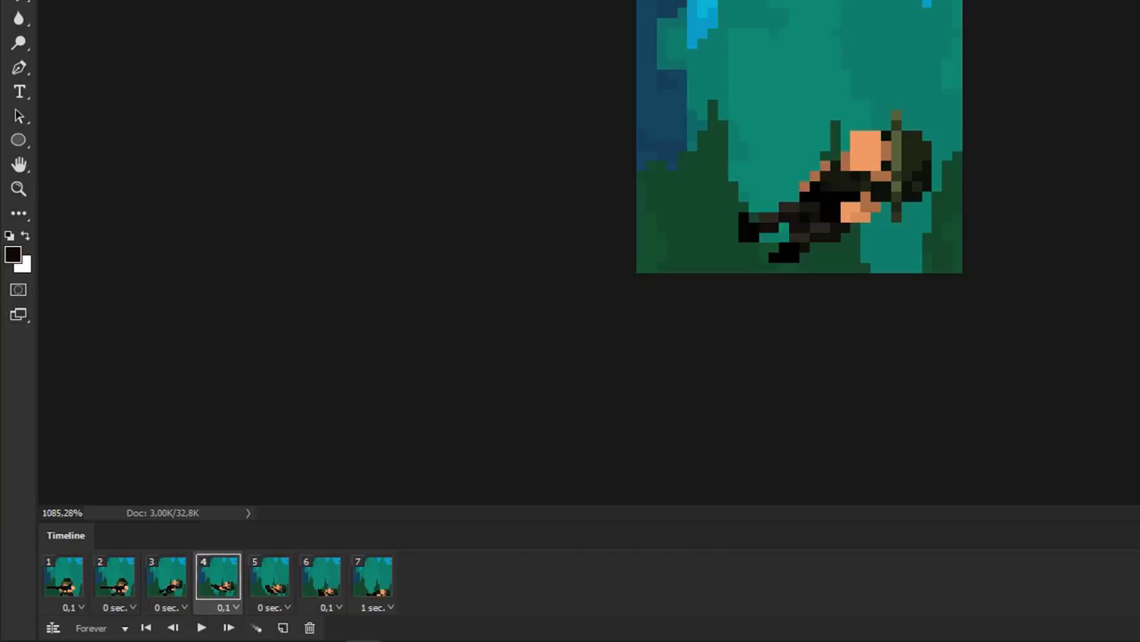
{"action": "left_click", "coordinate": [270, 578]}
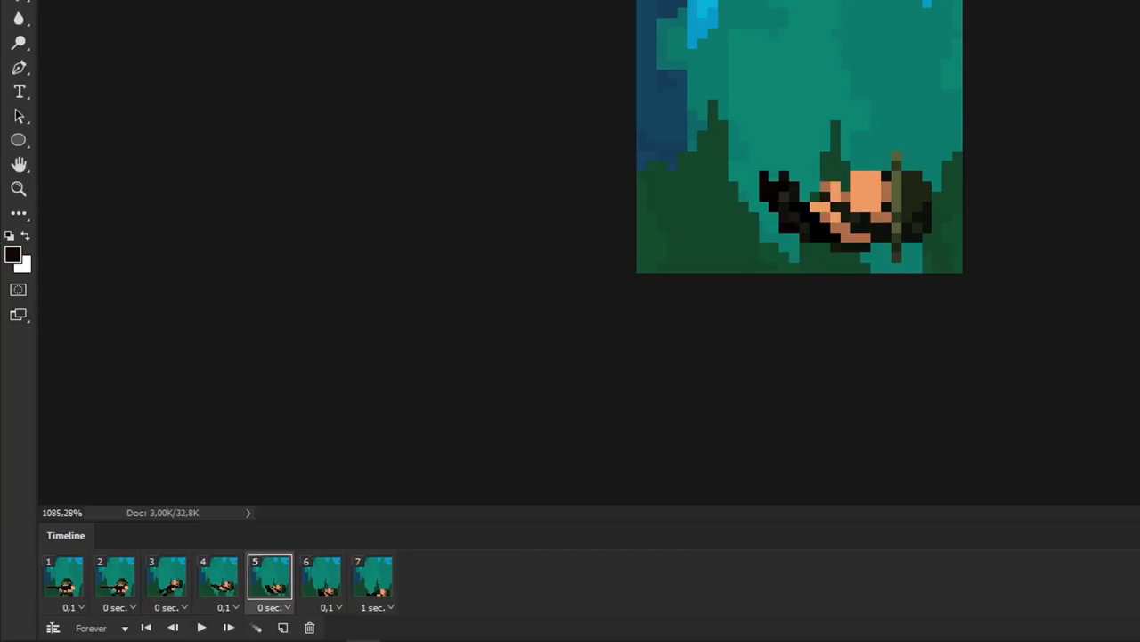
{"action": "left_click", "coordinate": [321, 578]}
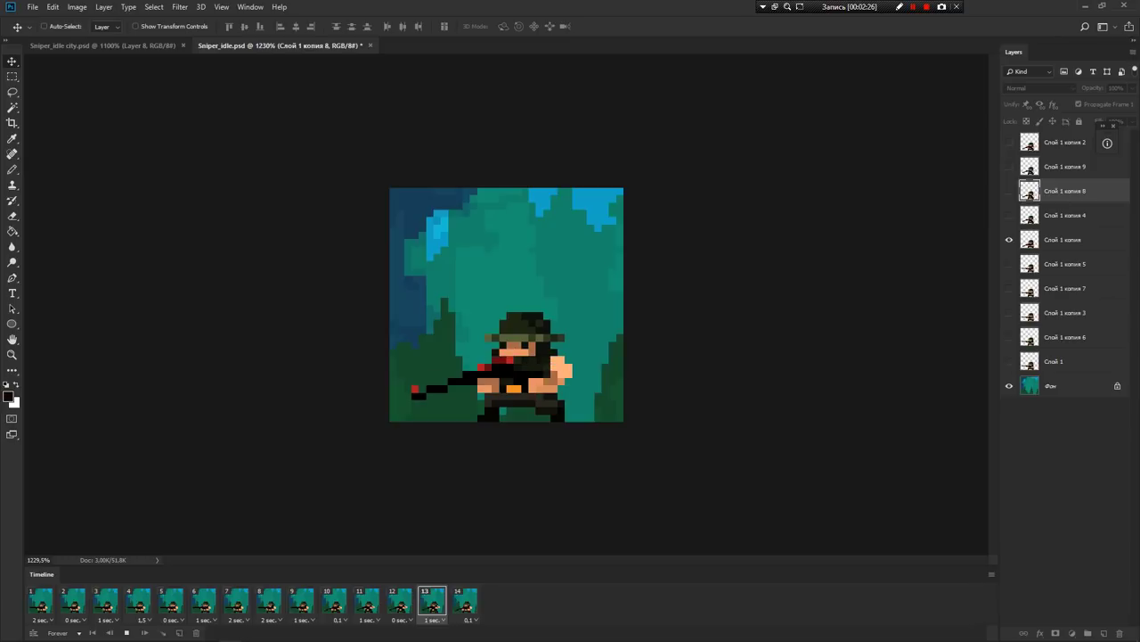
- Stop the Sniper_idle animation and examine the sniper's idle poses frame by frame through frame 14
{"action": "key", "text": "space"}
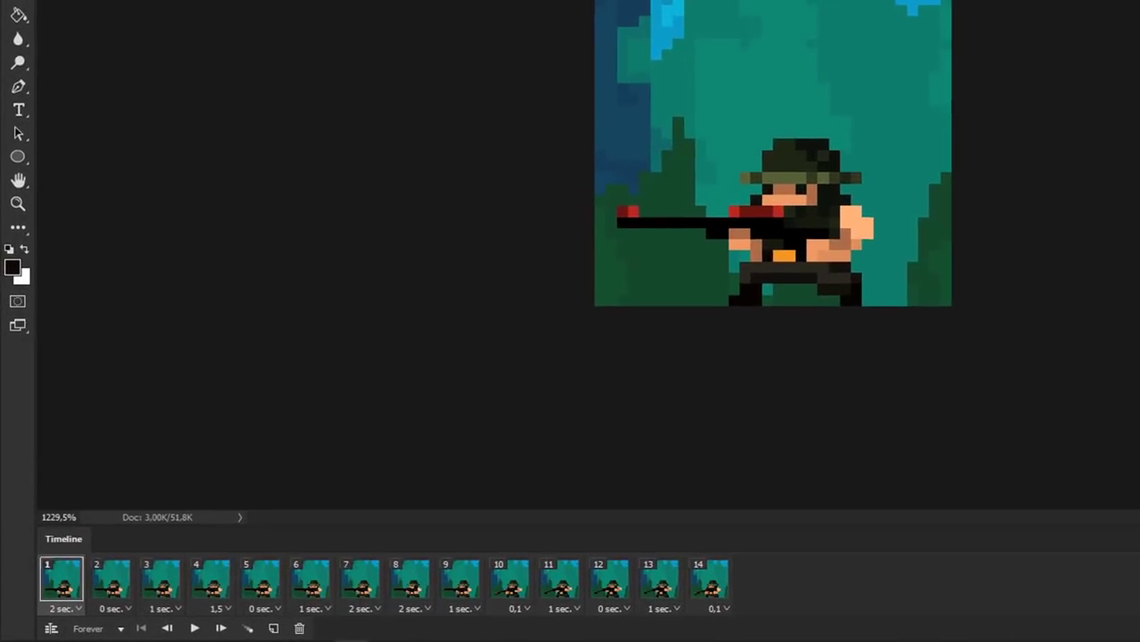
{"action": "left_click", "coordinate": [90, 592]}
{"action": "left_click", "coordinate": [161, 579]}
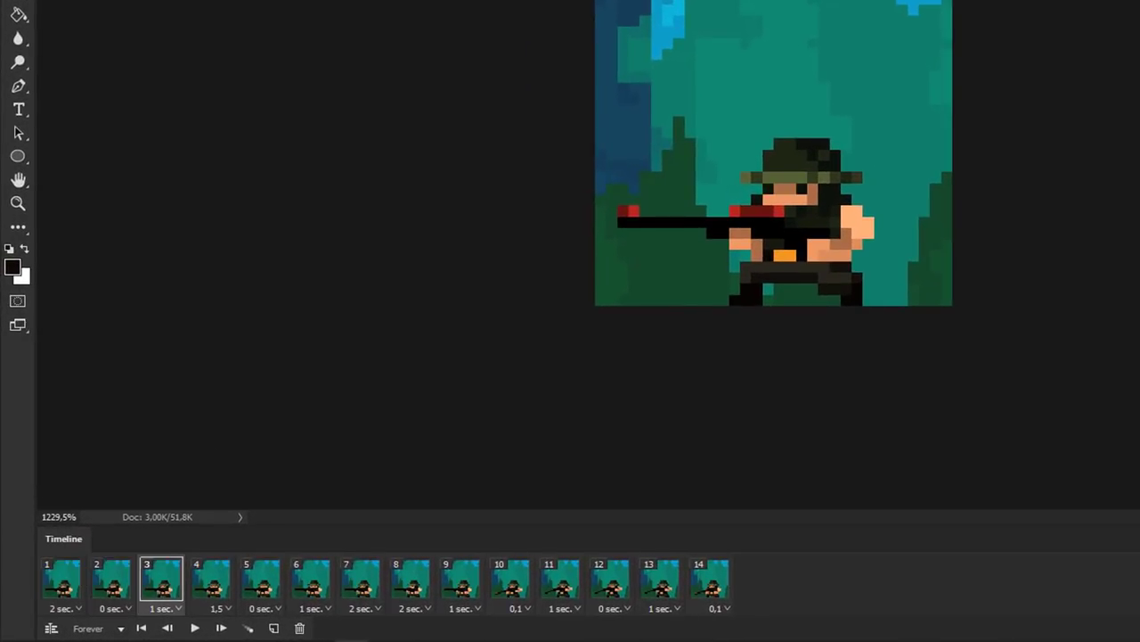
{"action": "left_click", "coordinate": [211, 579]}
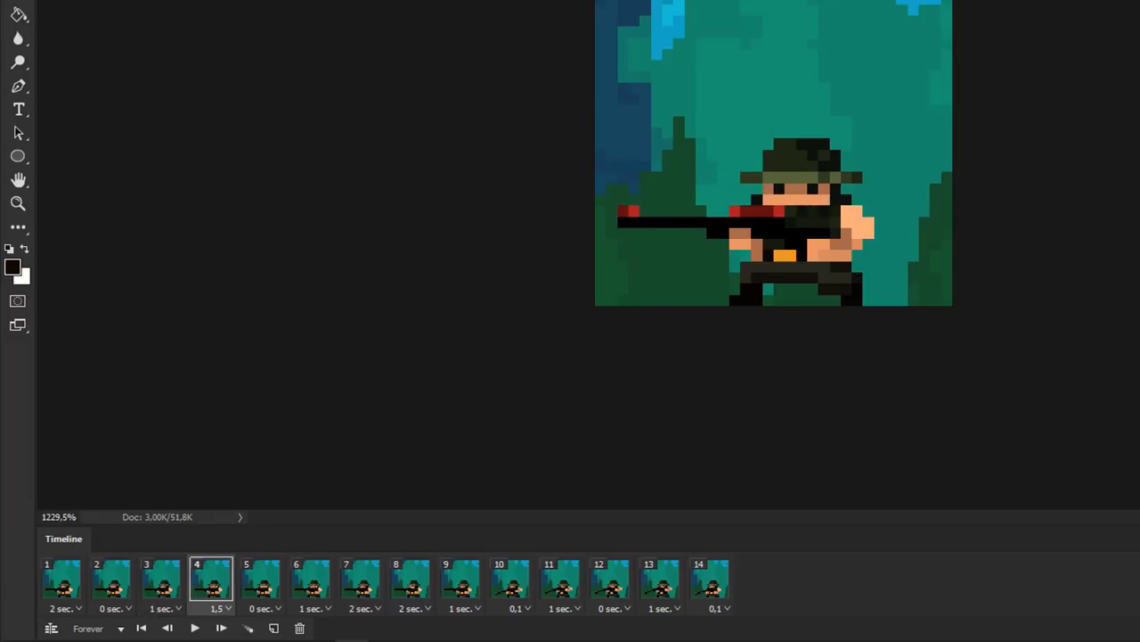
{"action": "left_click", "coordinate": [262, 579]}
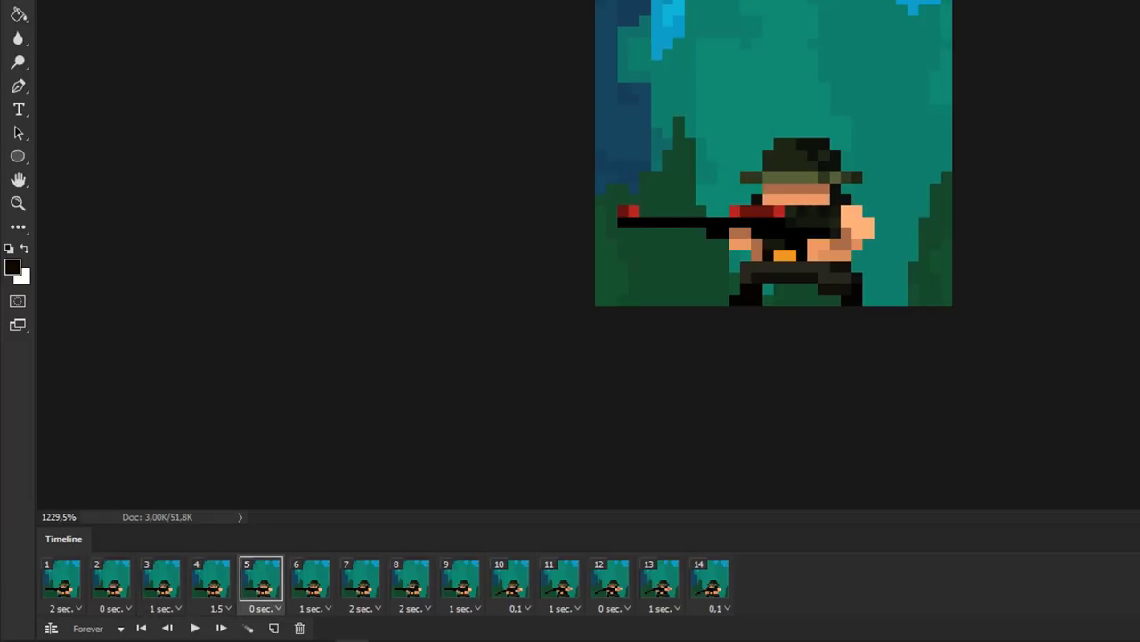
{"action": "left_click", "coordinate": [311, 579]}
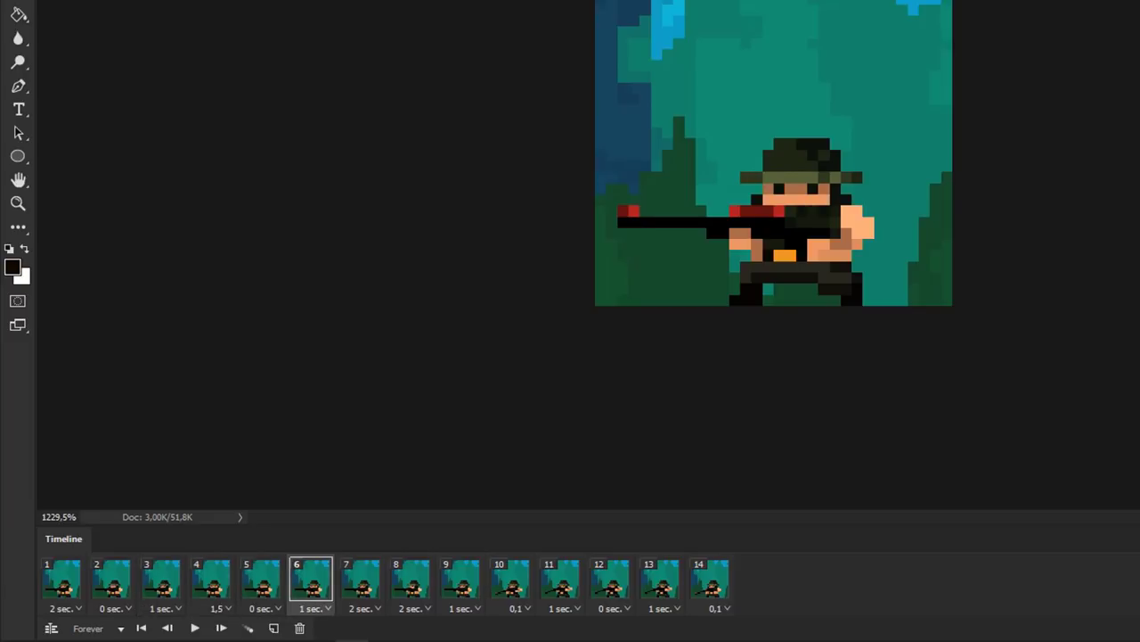
{"action": "left_click", "coordinate": [361, 579]}
{"action": "left_click", "coordinate": [411, 579]}
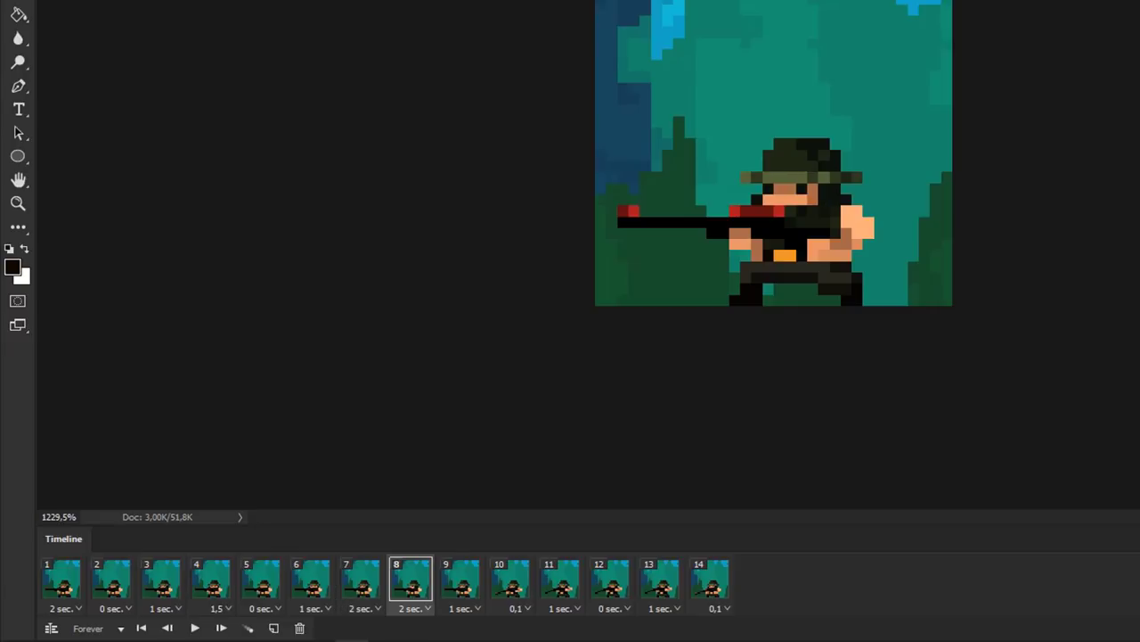
{"action": "left_click", "coordinate": [460, 579]}
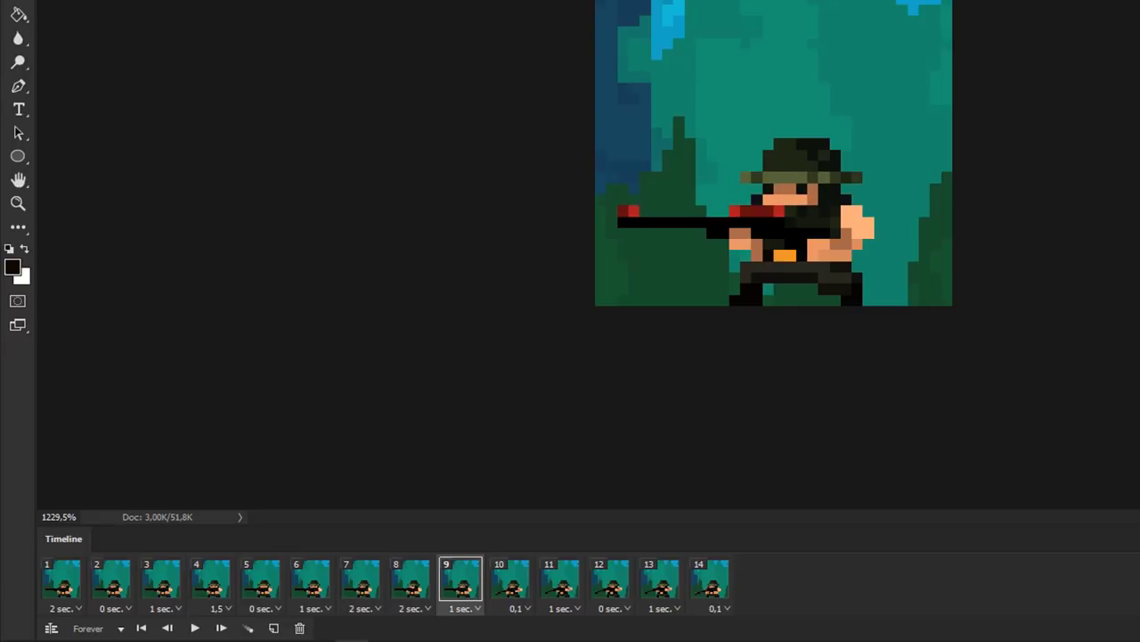
{"action": "left_click", "coordinate": [510, 579]}
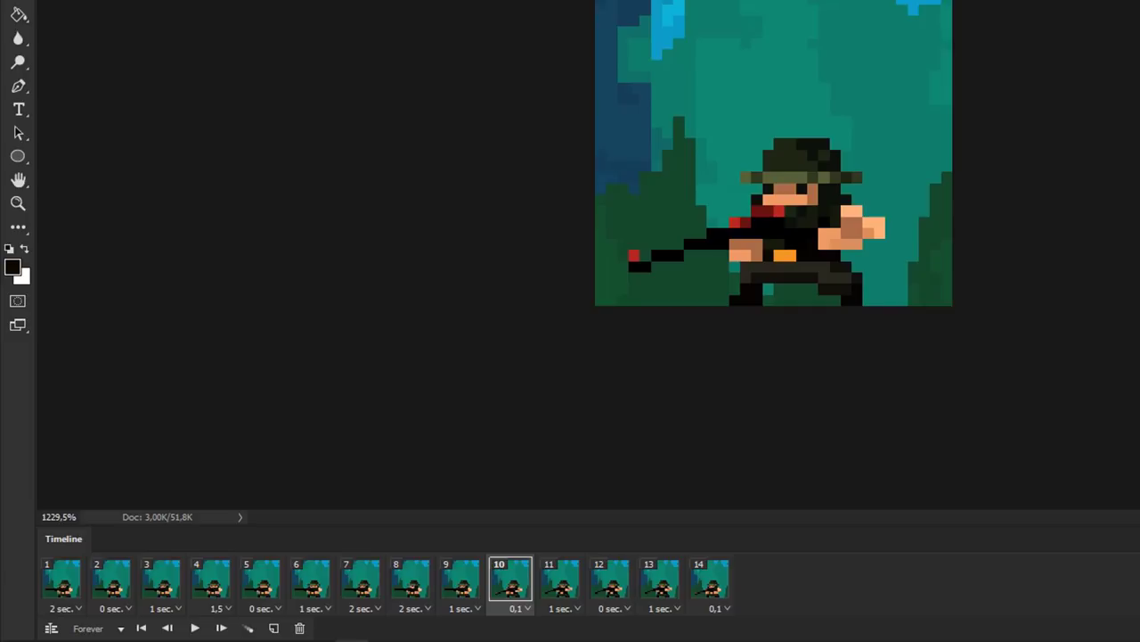
{"action": "left_click", "coordinate": [561, 579]}
{"action": "left_click", "coordinate": [610, 579]}
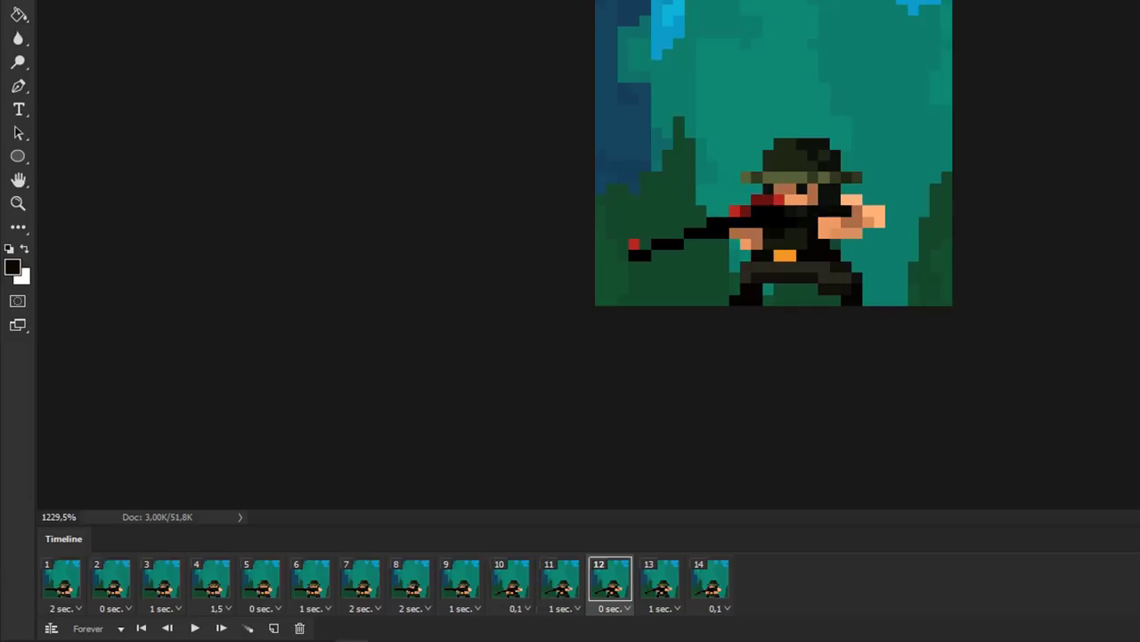
{"action": "left_click", "coordinate": [660, 579]}
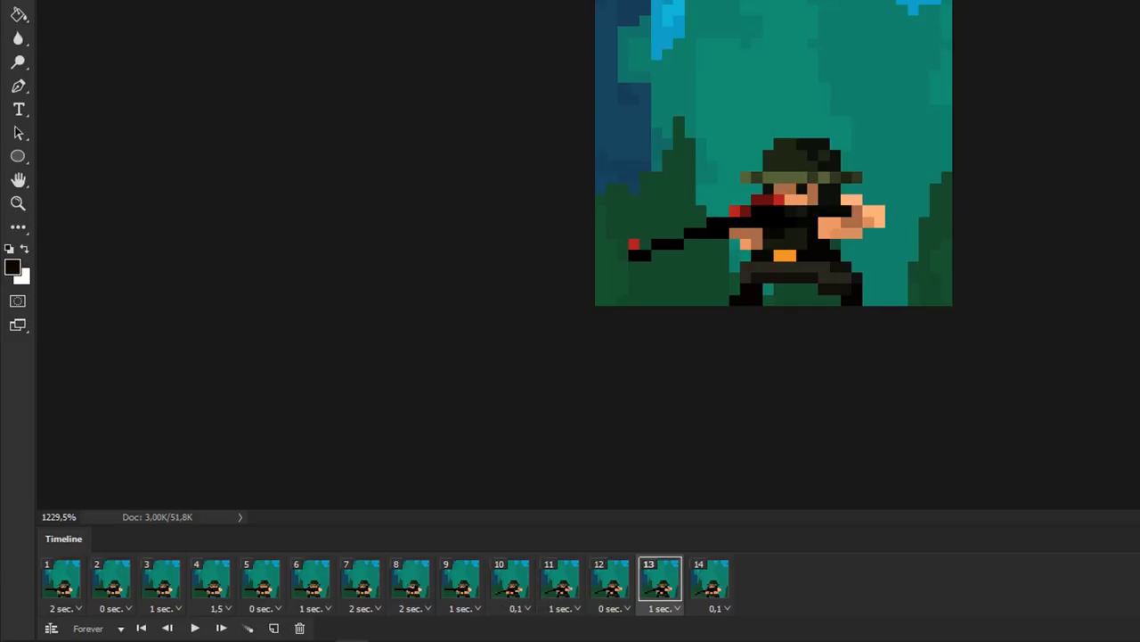
{"action": "left_click", "coordinate": [710, 579]}
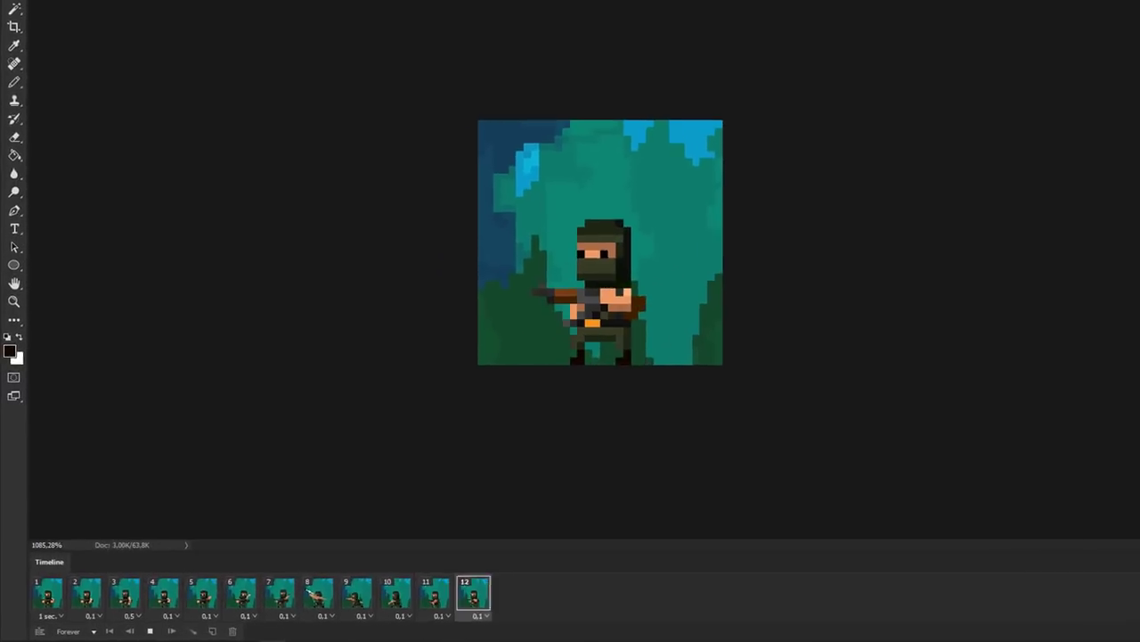
- Stop the masked soldier's throwing animation and examine its poses frame by frame from frame 1 to 12
{"action": "key", "text": "space"}
{"action": "left_click", "coordinate": [40, 602]}
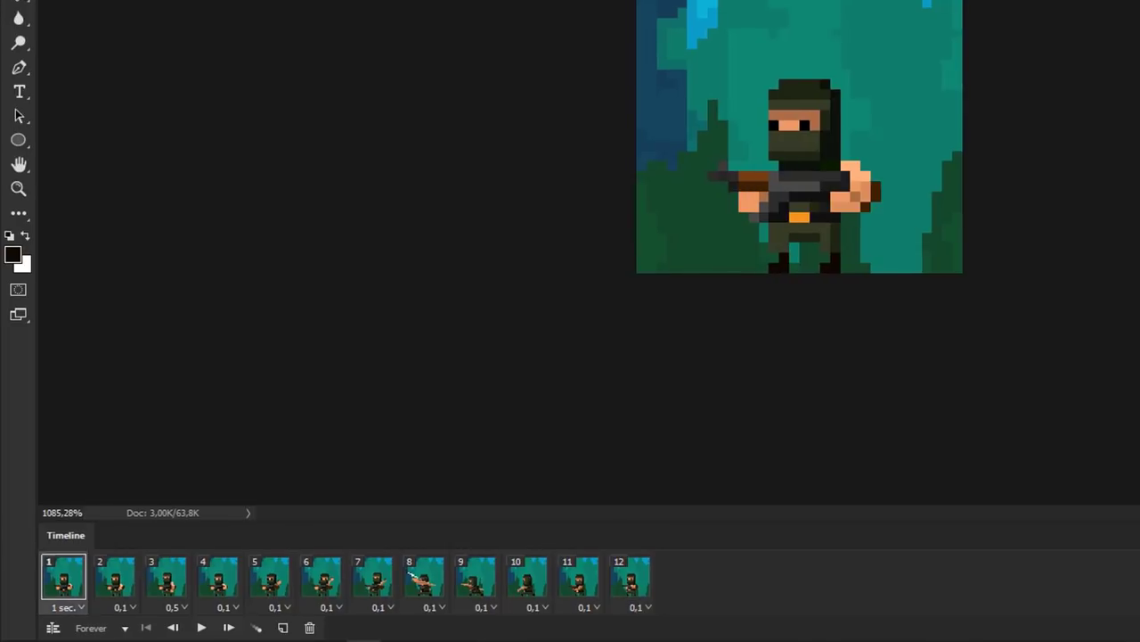
{"action": "left_click", "coordinate": [115, 578]}
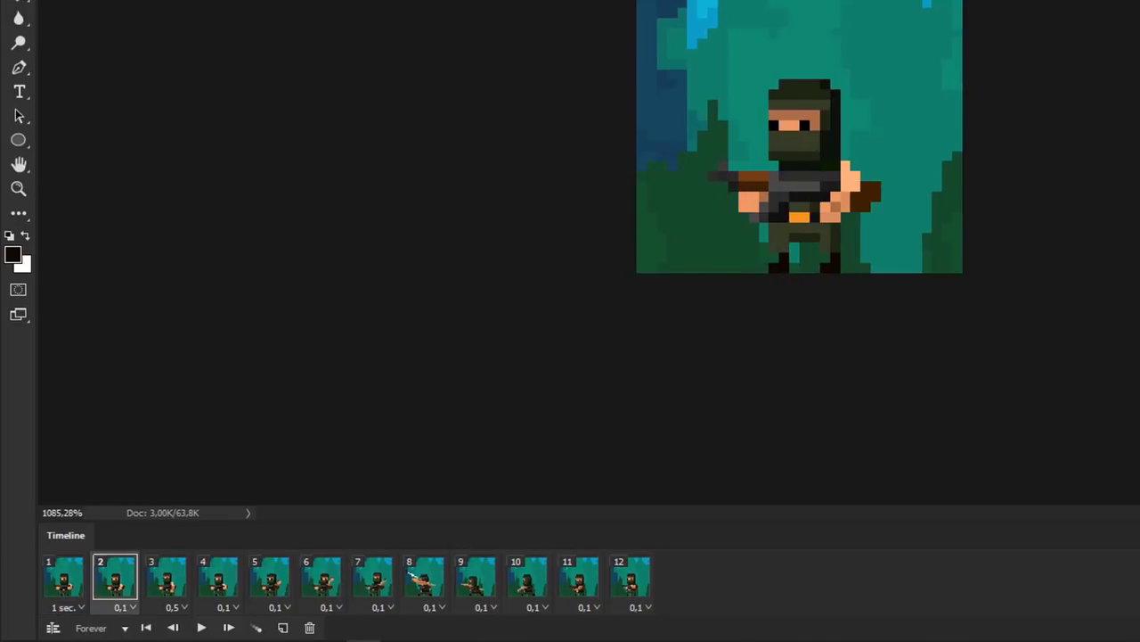
{"action": "left_click", "coordinate": [166, 577]}
{"action": "left_click", "coordinate": [219, 578]}
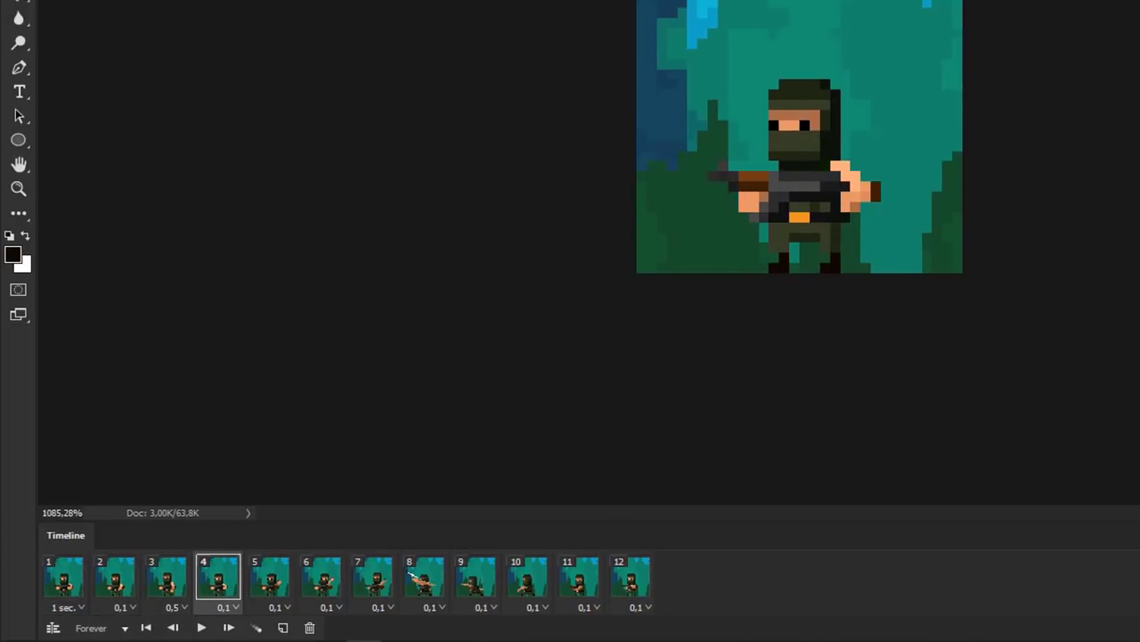
{"action": "left_click", "coordinate": [270, 578]}
{"action": "left_click", "coordinate": [322, 578]}
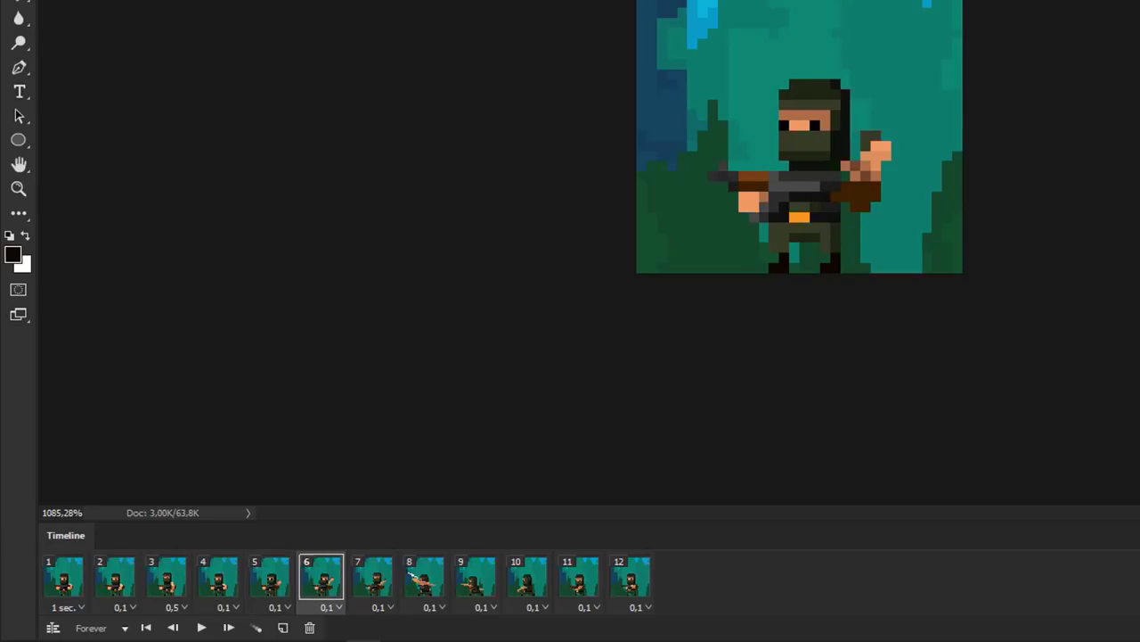
{"action": "left_click", "coordinate": [374, 578]}
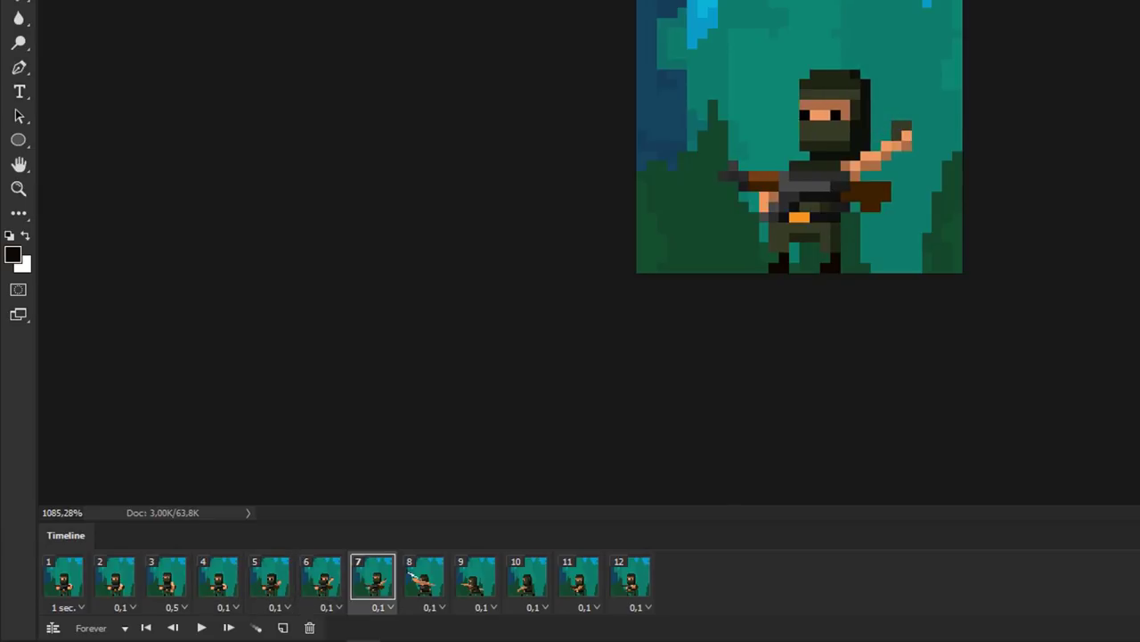
{"action": "left_click", "coordinate": [412, 575]}
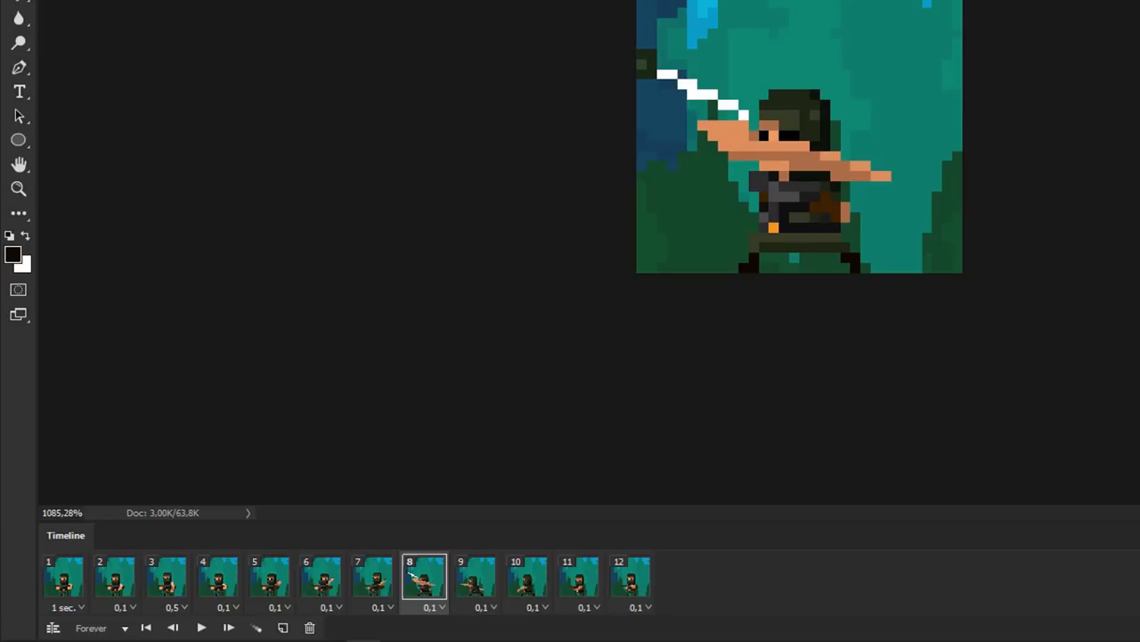
{"action": "left_click", "coordinate": [476, 577]}
{"action": "left_click", "coordinate": [527, 577]}
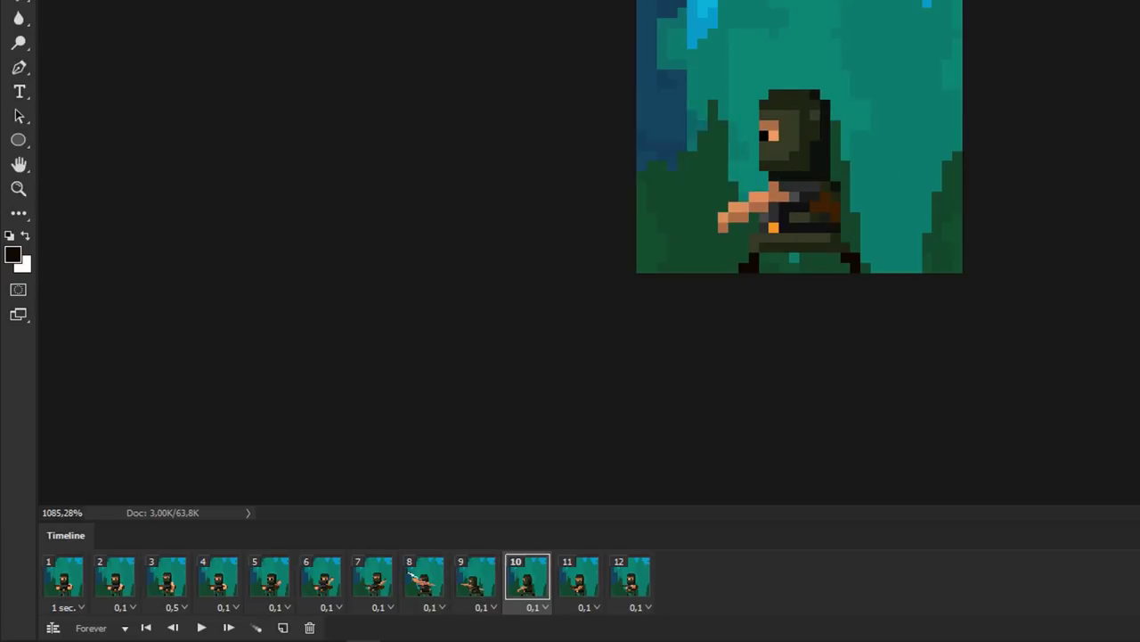
{"action": "left_click", "coordinate": [579, 577]}
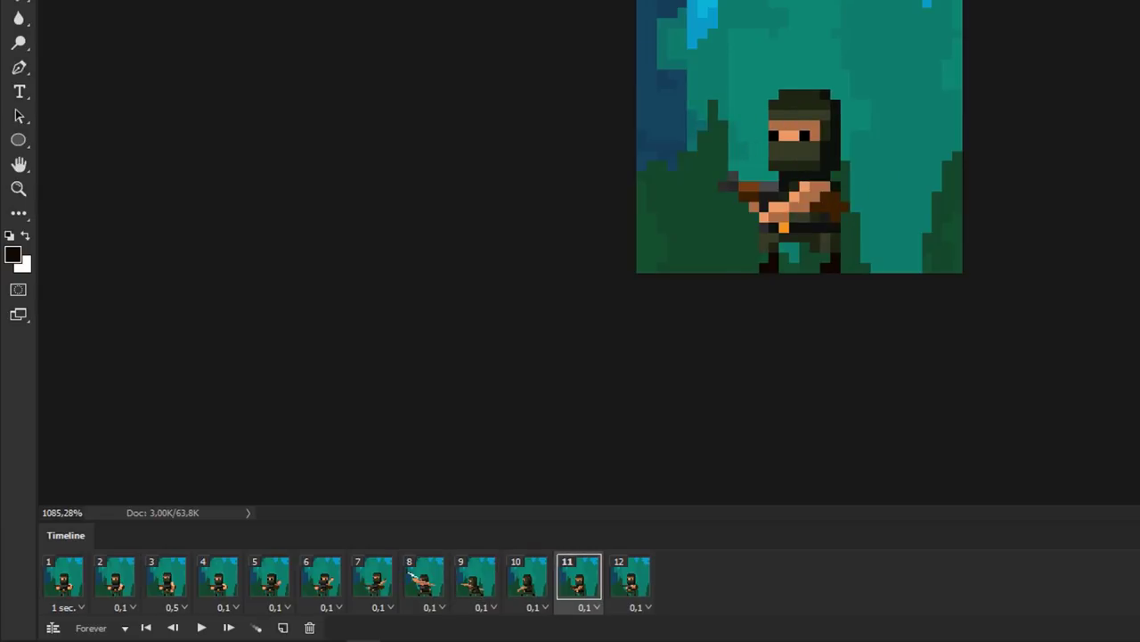
{"action": "left_click", "coordinate": [631, 577]}
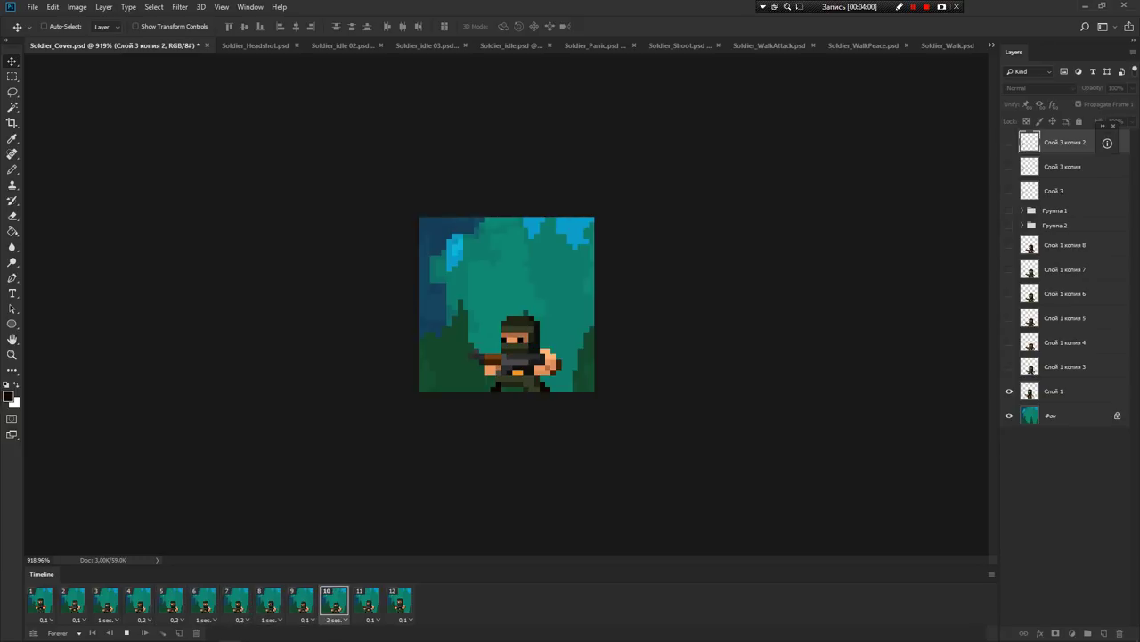
- Stop the Soldier_Cover animation and examine the crouching soldier's poses frame by frame from frame 1 to 12
{"action": "key", "text": "space"}
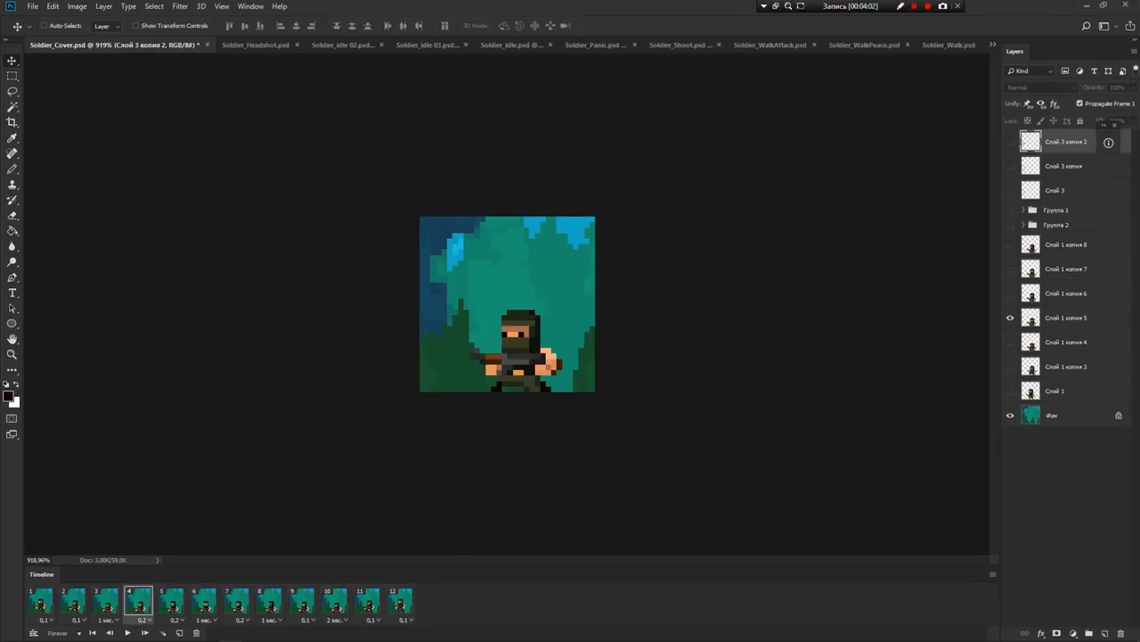
{"action": "left_click", "coordinate": [40, 601]}
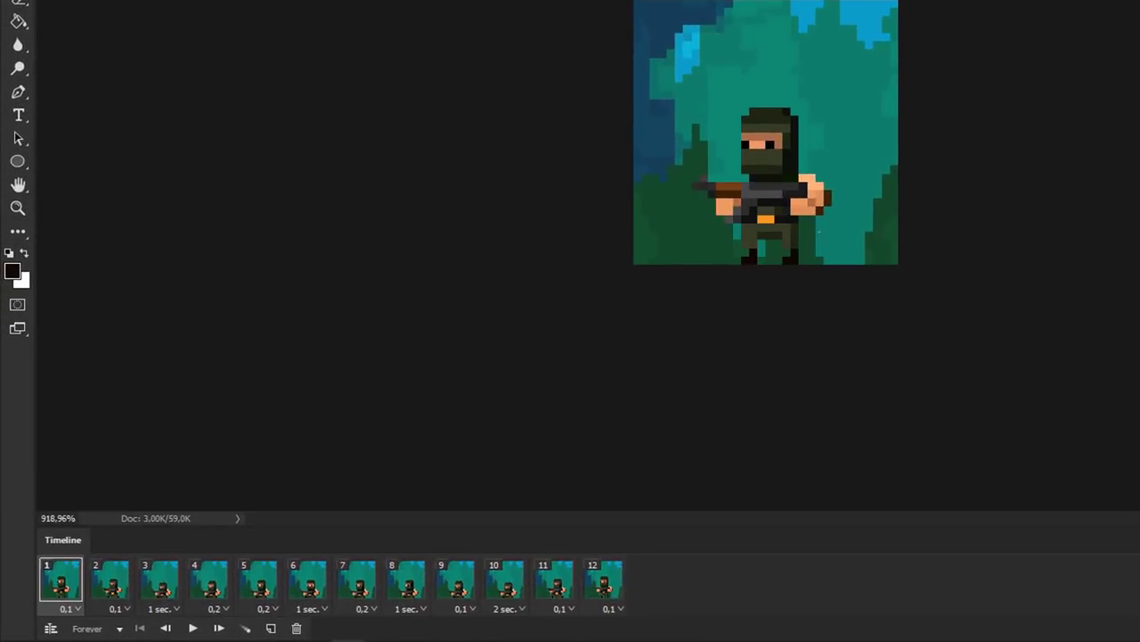
{"action": "left_click", "coordinate": [110, 581]}
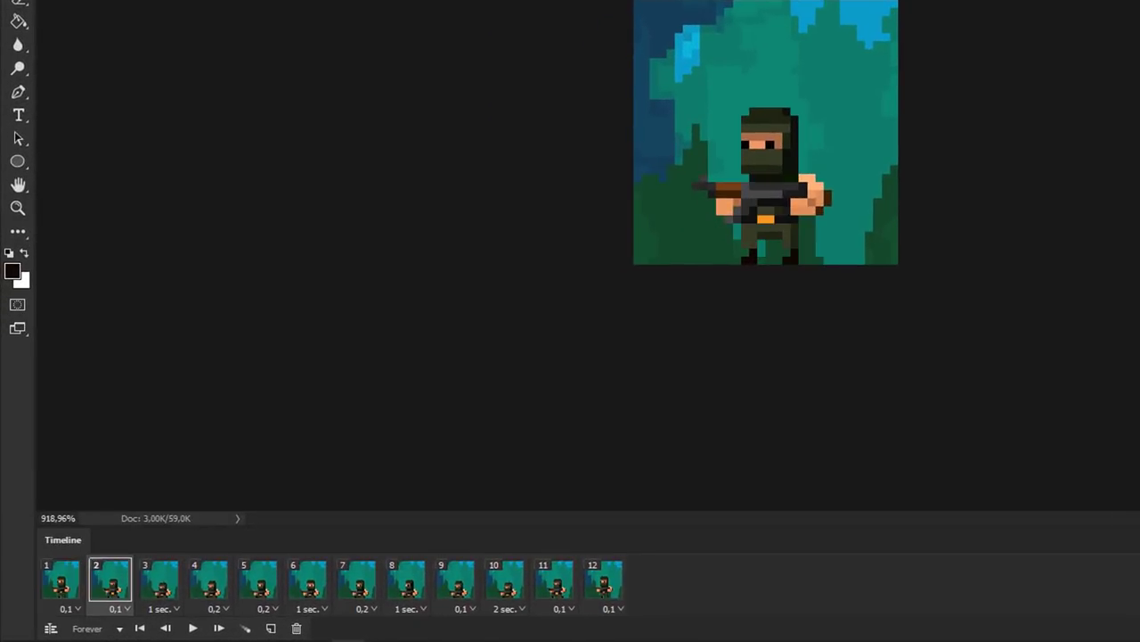
{"action": "left_click", "coordinate": [159, 581]}
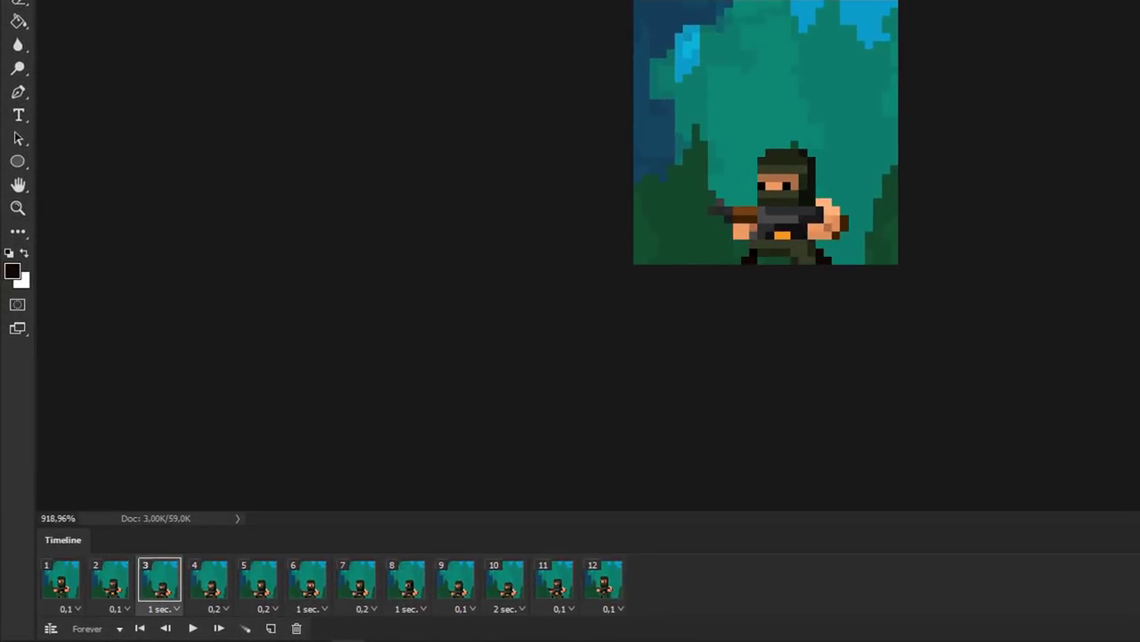
{"action": "left_click", "coordinate": [209, 581]}
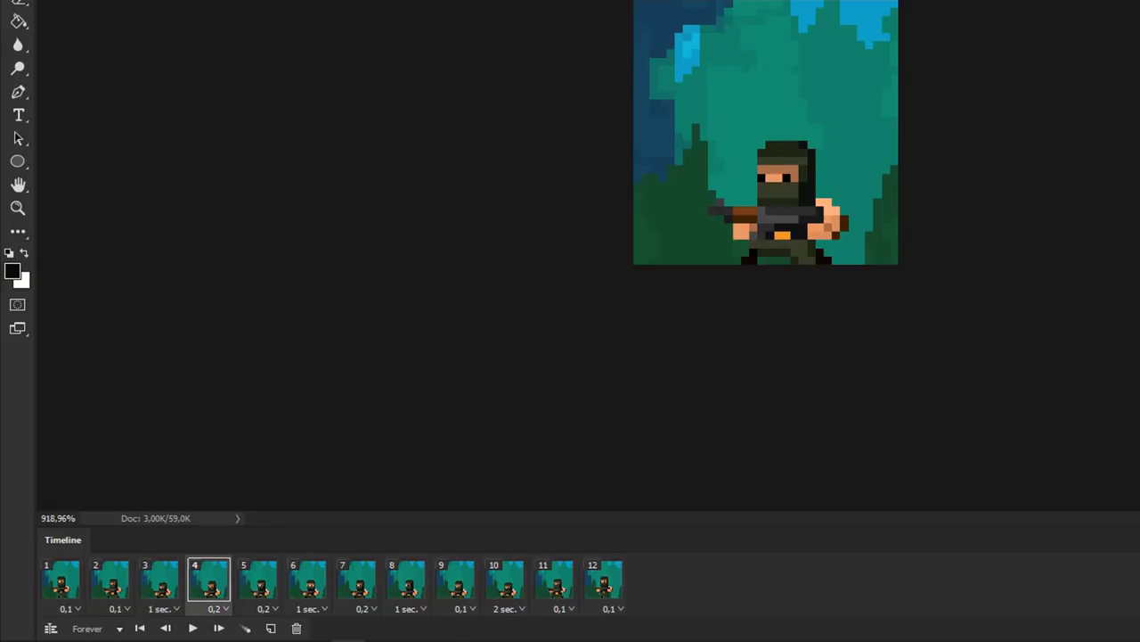
{"action": "left_click", "coordinate": [259, 581]}
{"action": "left_click", "coordinate": [307, 581]}
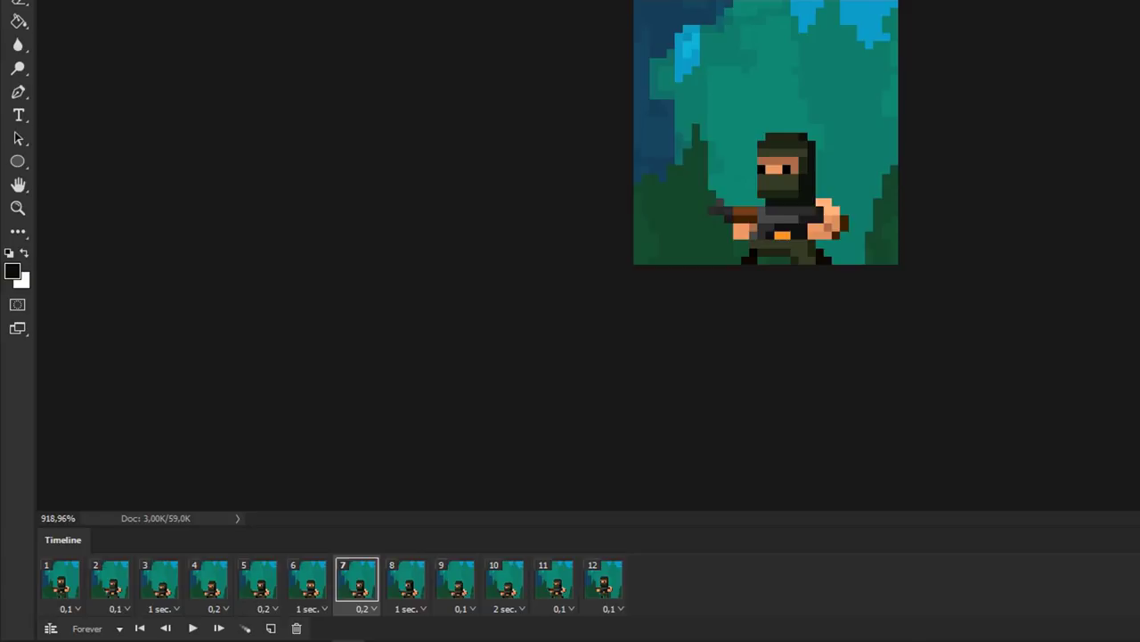
{"action": "left_click", "coordinate": [456, 580]}
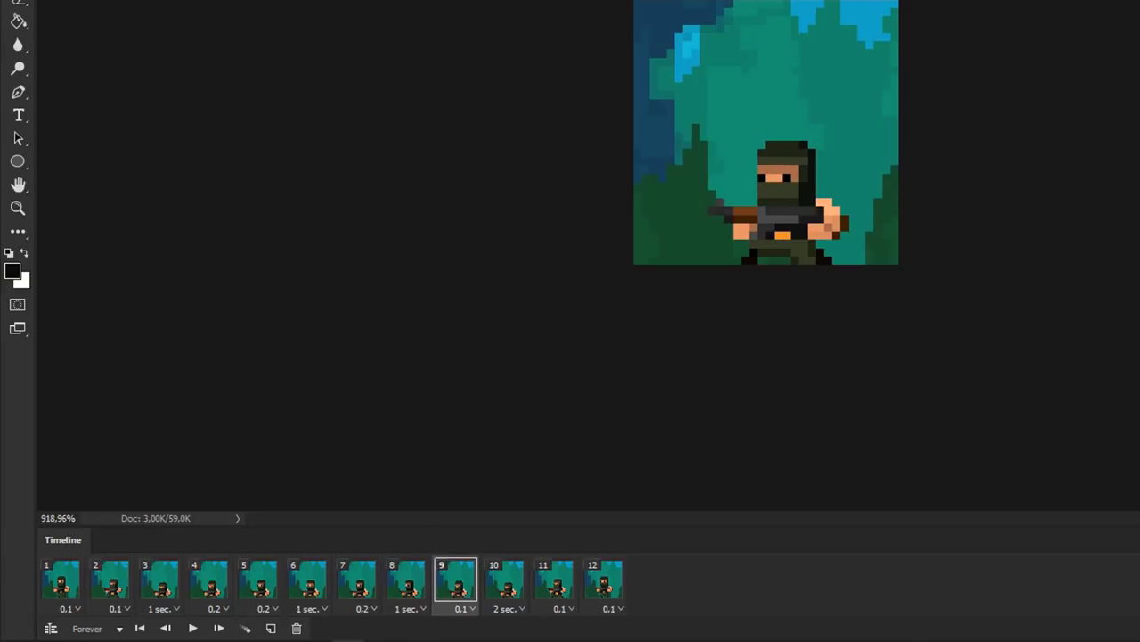
{"action": "left_click", "coordinate": [505, 580]}
{"action": "left_click", "coordinate": [554, 580]}
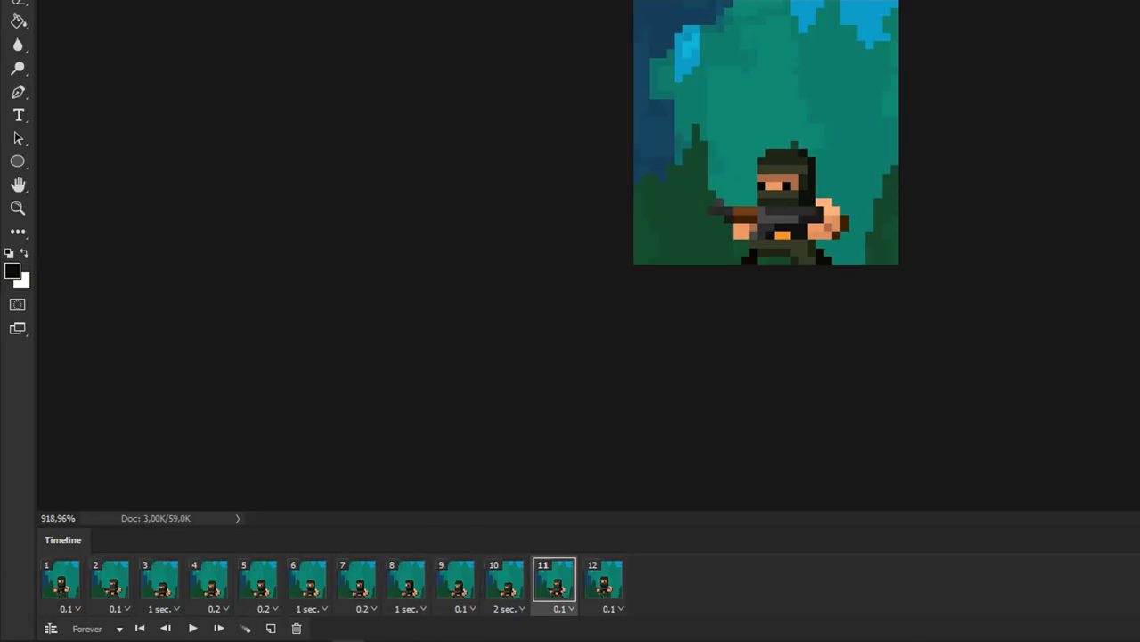
{"action": "left_click", "coordinate": [604, 581]}
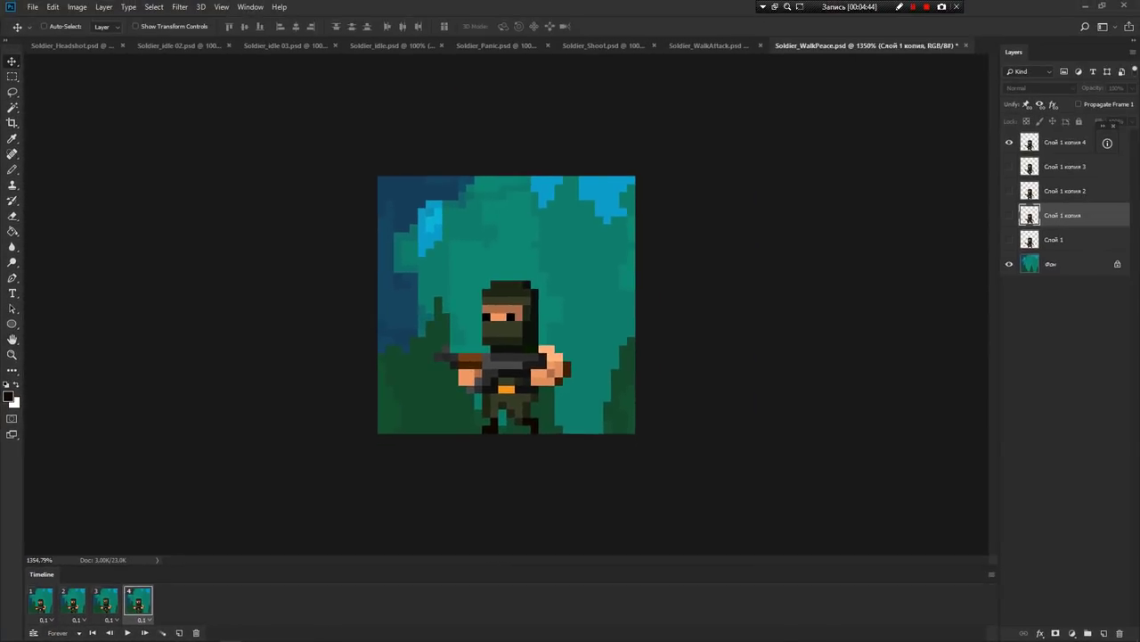
- Play the Soldier_WalkPeace animation to watch the soldier's relaxed walk cycle
{"action": "key", "text": "space"}
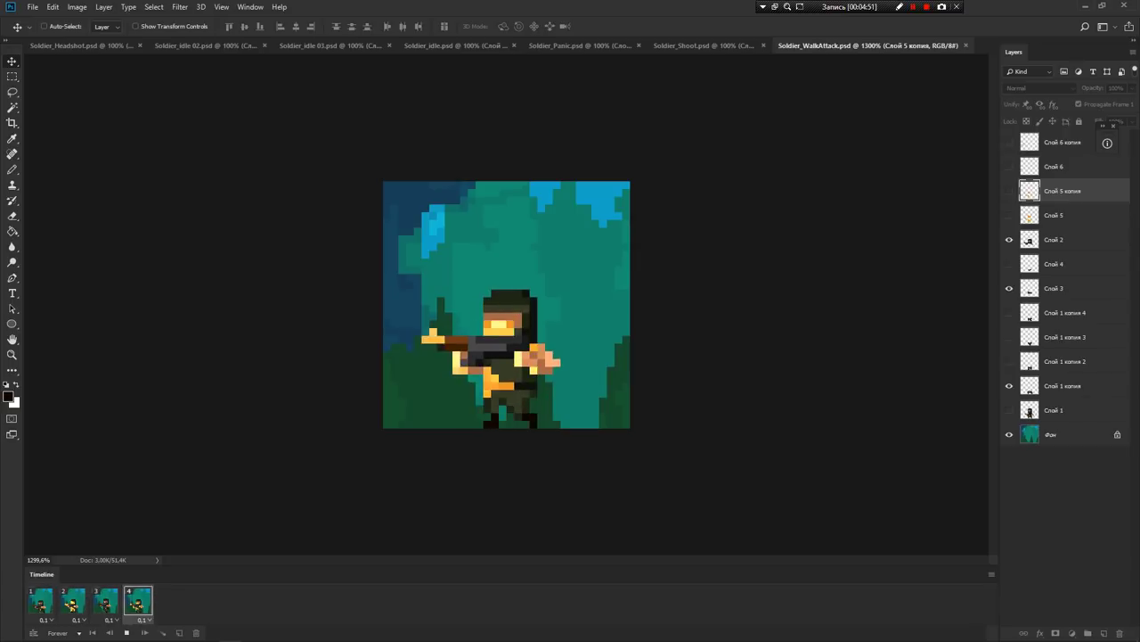
- Stop the Soldier_WalkAttack animation and examine the walking and firing poses frame by frame from frame 1 to 4
{"action": "key", "text": "space"}
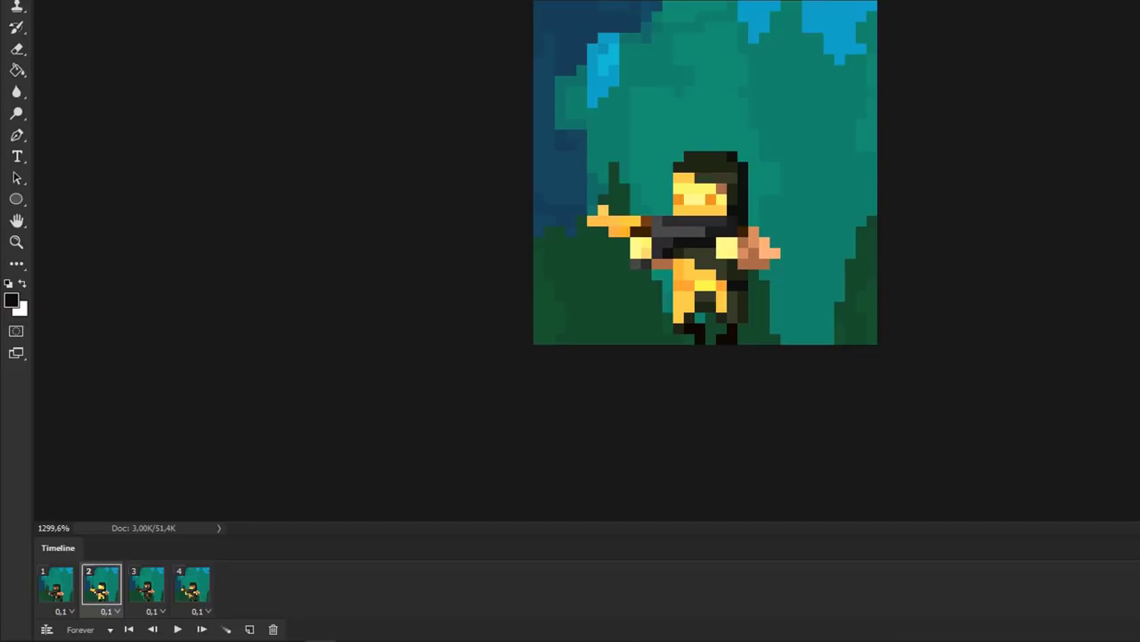
{"action": "left_click", "coordinate": [56, 584]}
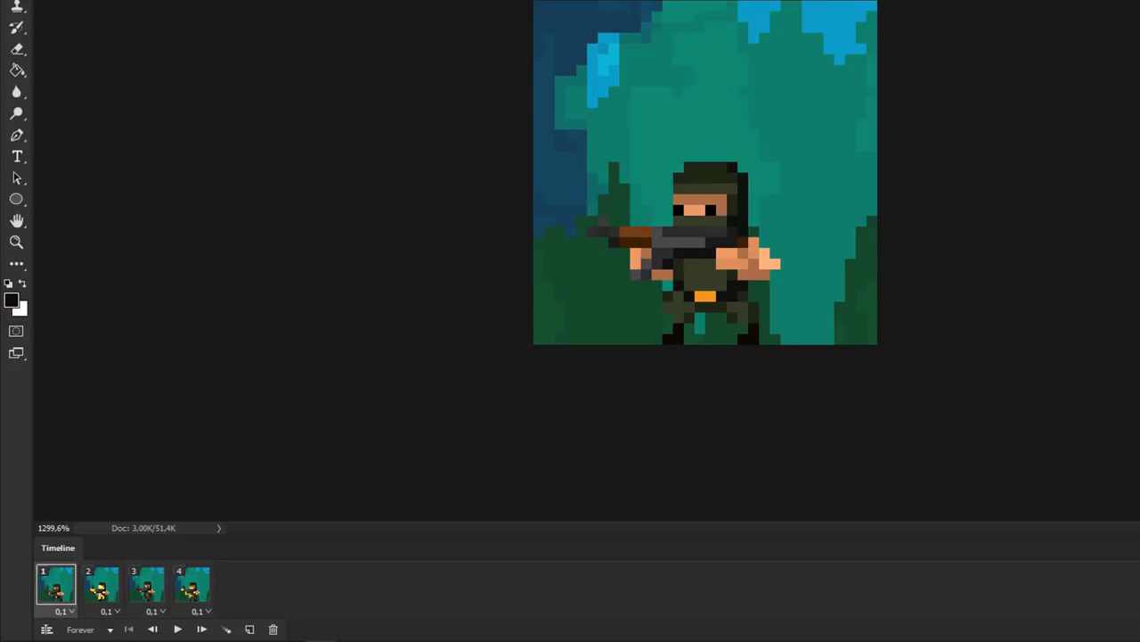
{"action": "left_click", "coordinate": [101, 585]}
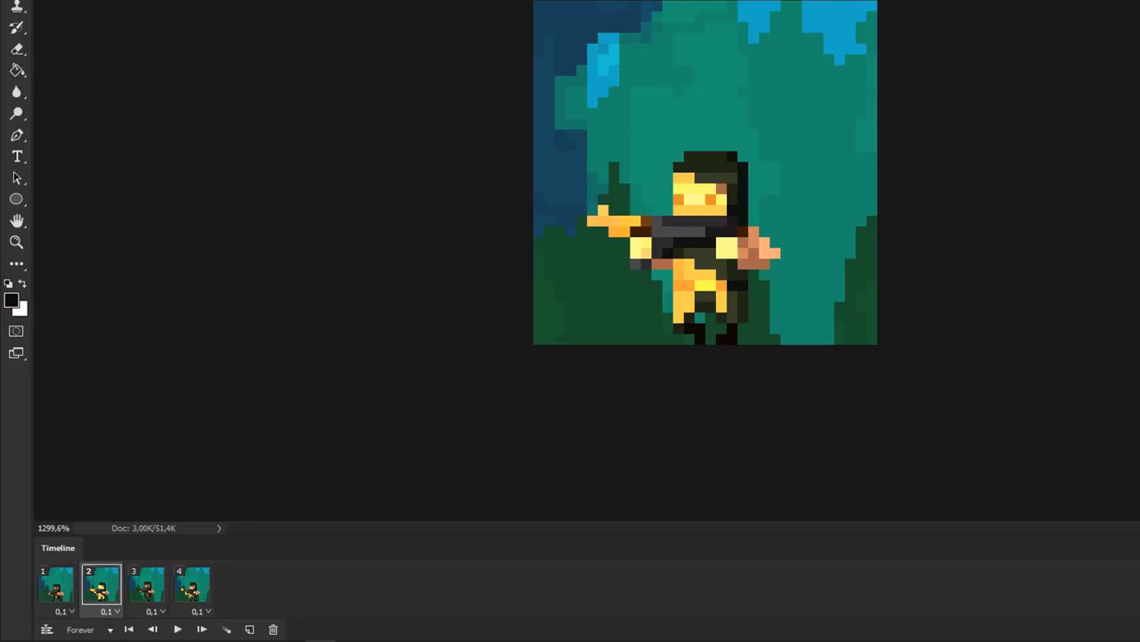
{"action": "left_click", "coordinate": [147, 584]}
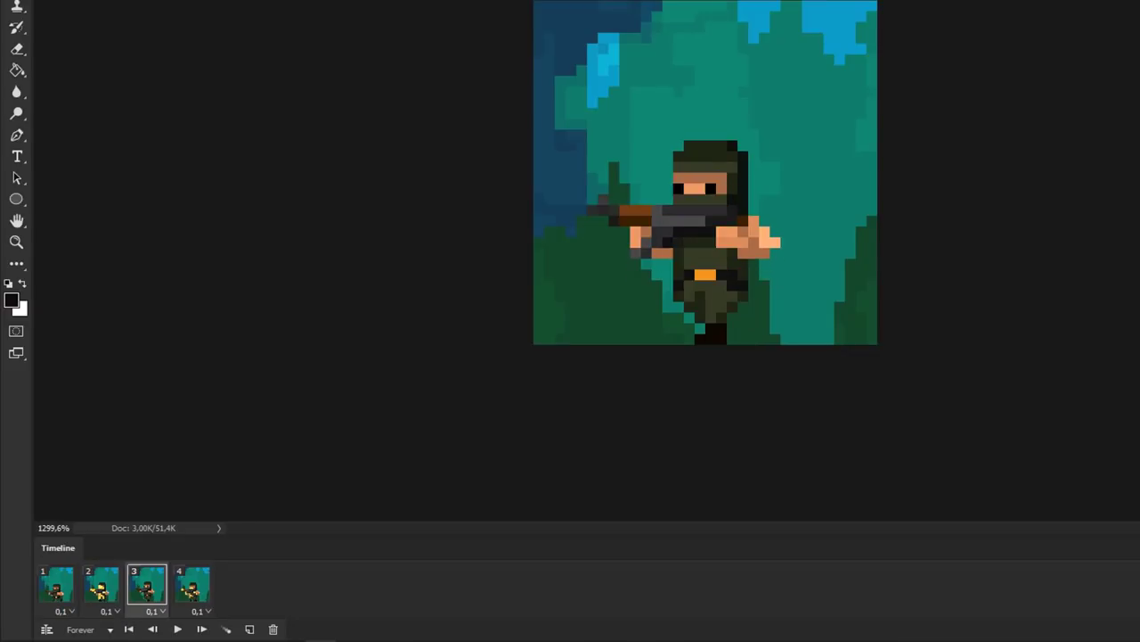
{"action": "left_click", "coordinate": [193, 584]}
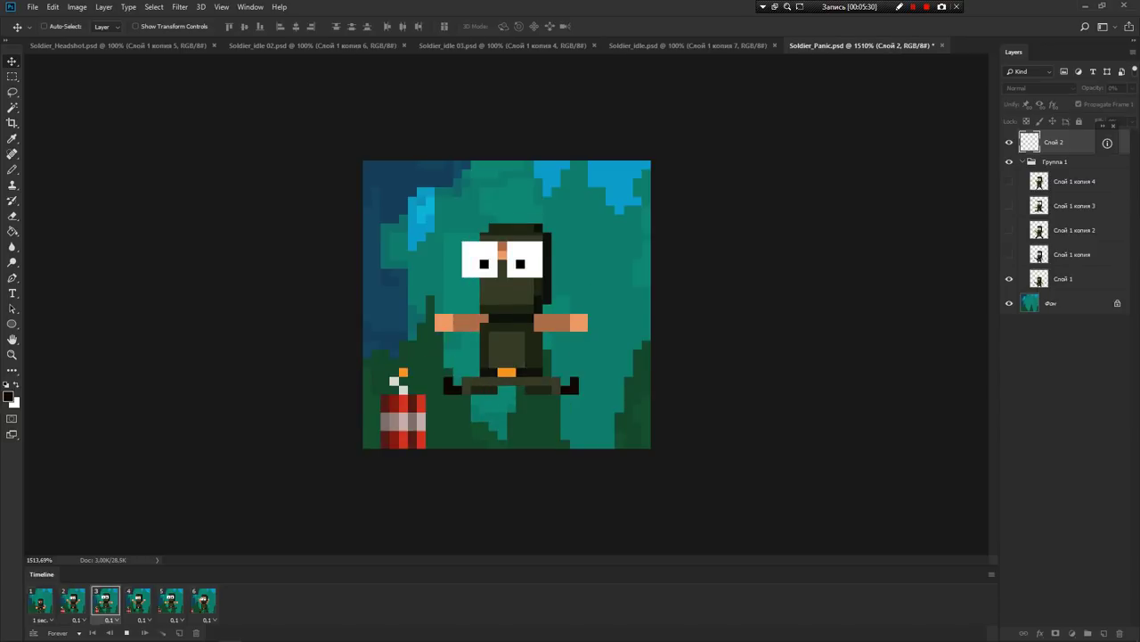
- Stop the Soldier_Panic animation and examine the soldier's panic jump beside the dynamite frame by frame through frame 6
{"action": "key", "text": "space"}
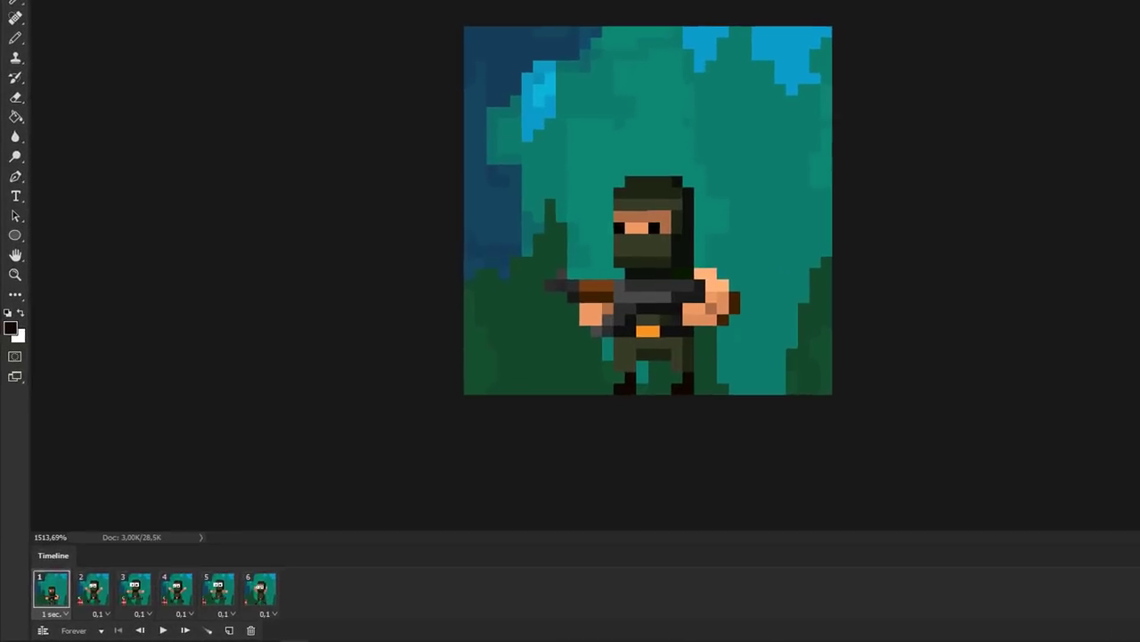
{"action": "left_click", "coordinate": [94, 589]}
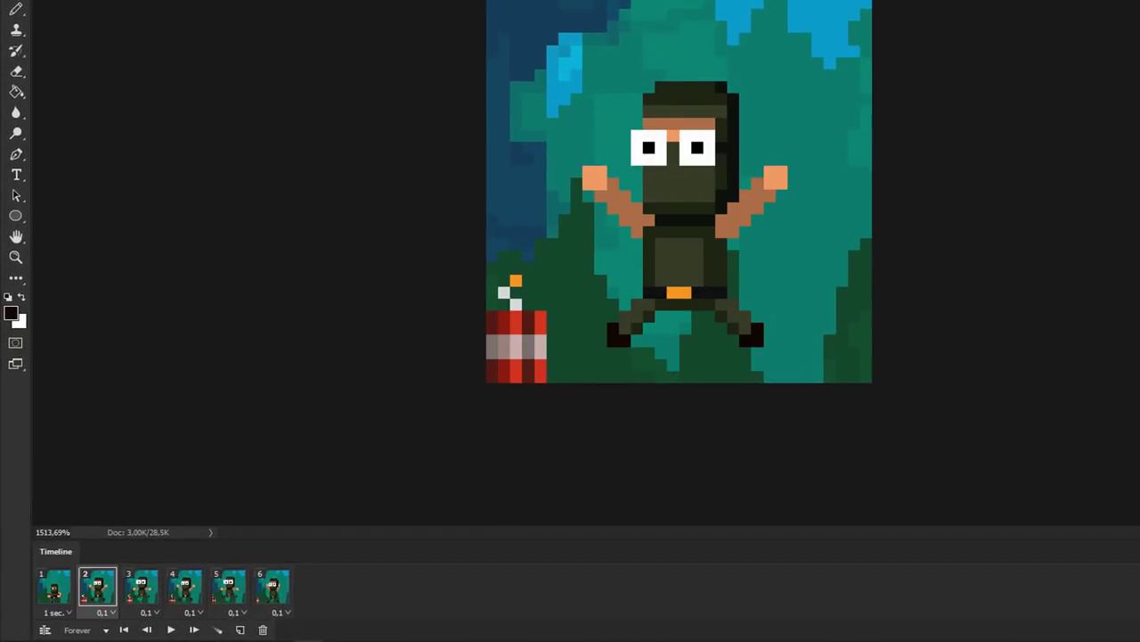
{"action": "left_click", "coordinate": [141, 588]}
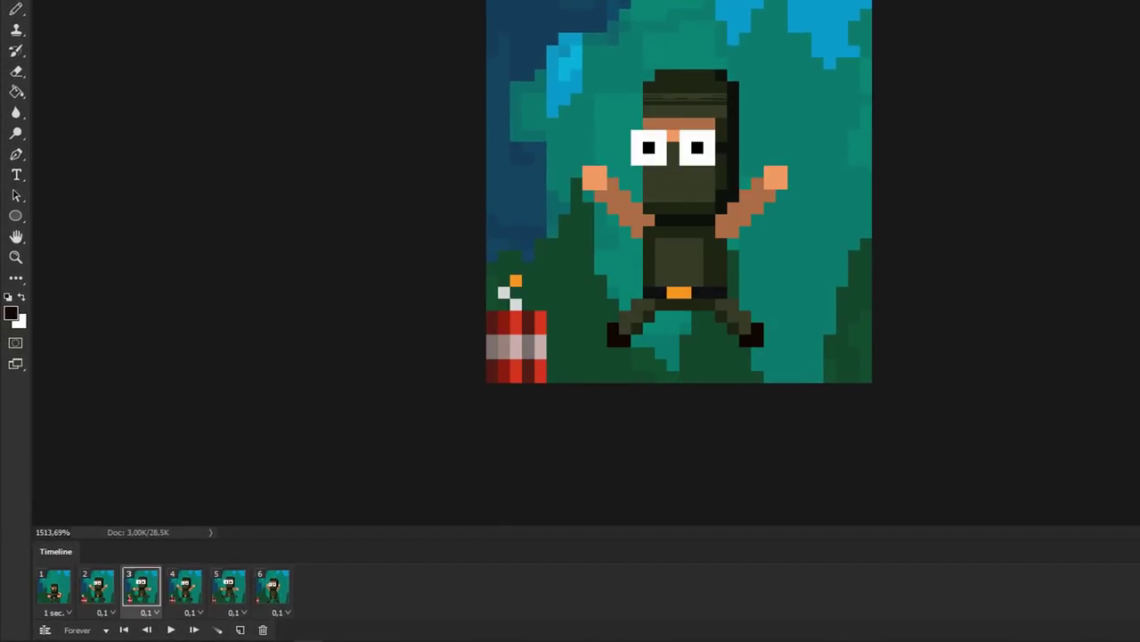
{"action": "left_click", "coordinate": [186, 587]}
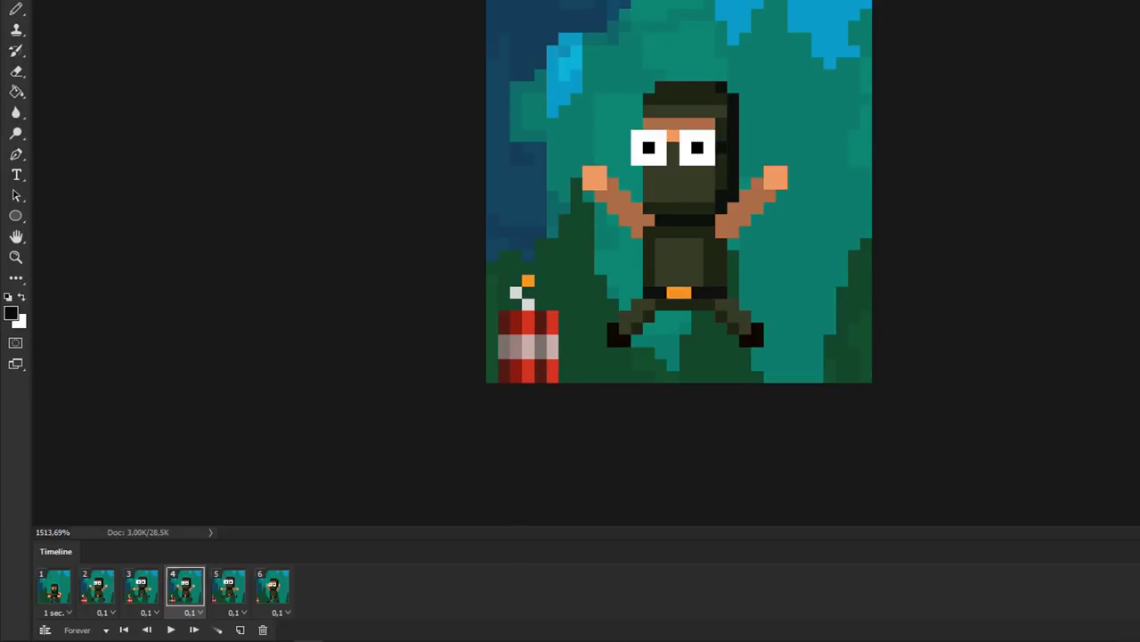
{"action": "left_click", "coordinate": [229, 587]}
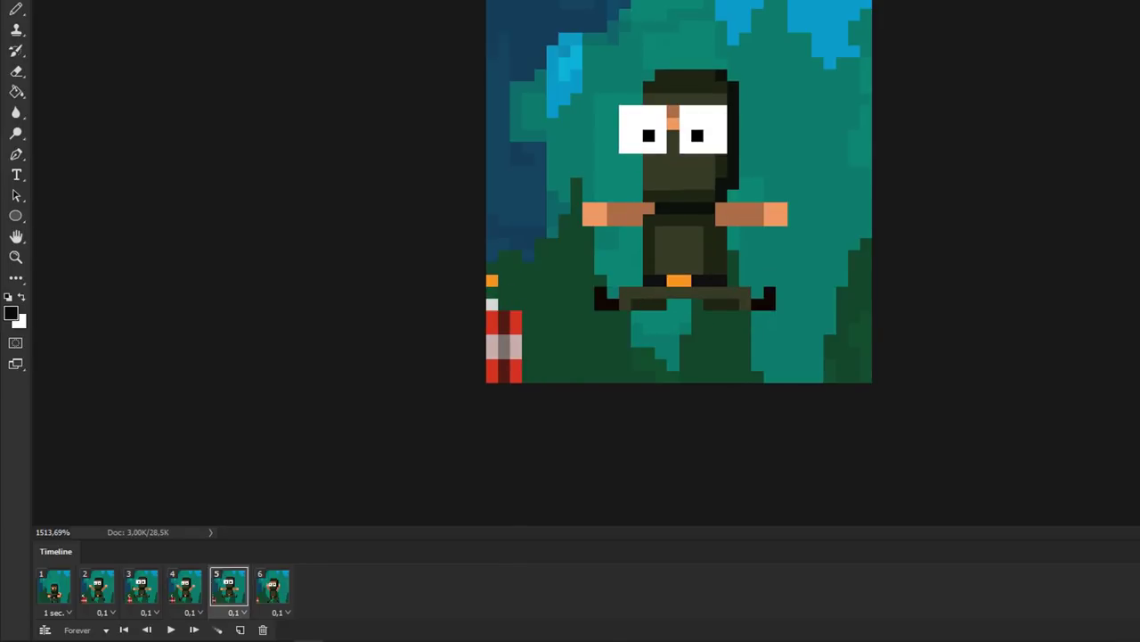
{"action": "left_click", "coordinate": [273, 587]}
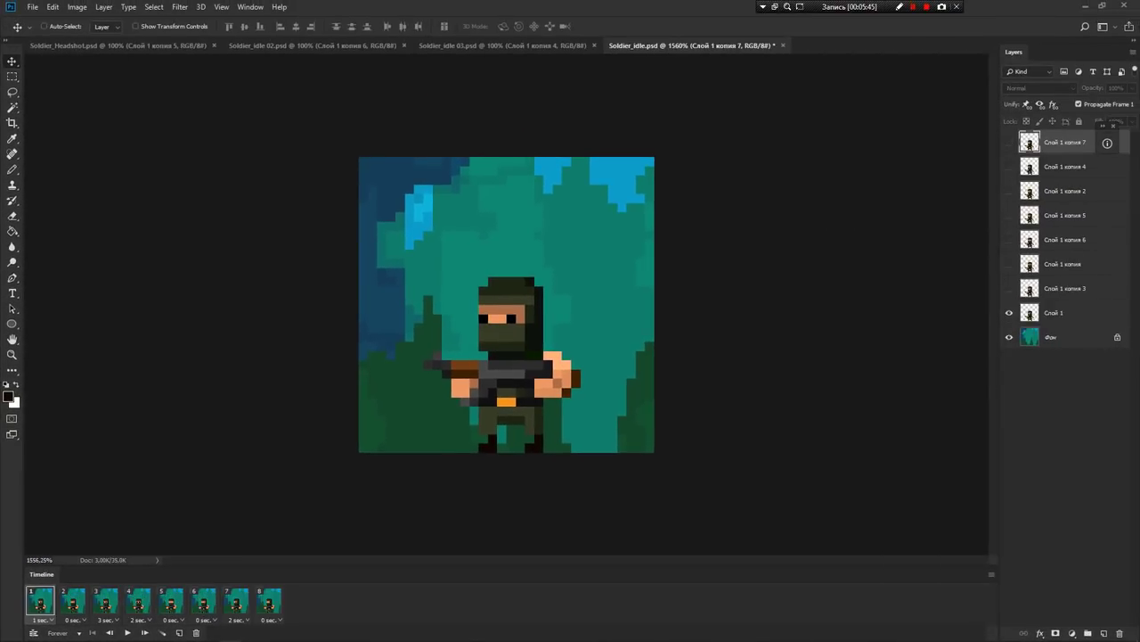
- Play the Soldier_idle animation, stop it, and examine the soldier's head turns and blinks frame by frame through frame 8
{"action": "key", "text": "space"}
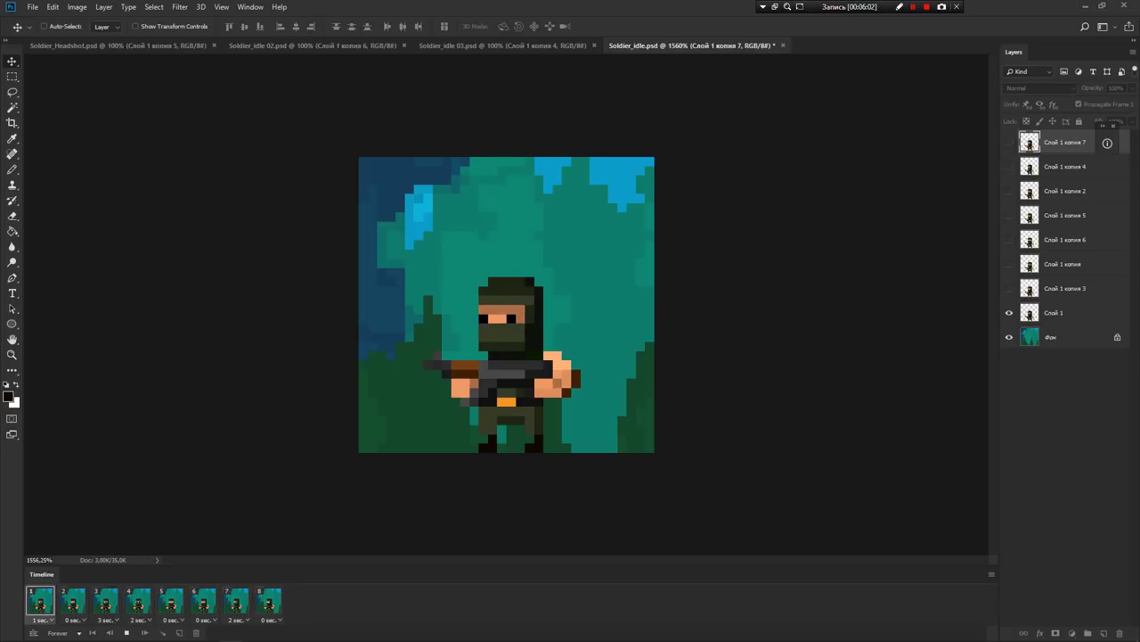
{"action": "key", "text": "space"}
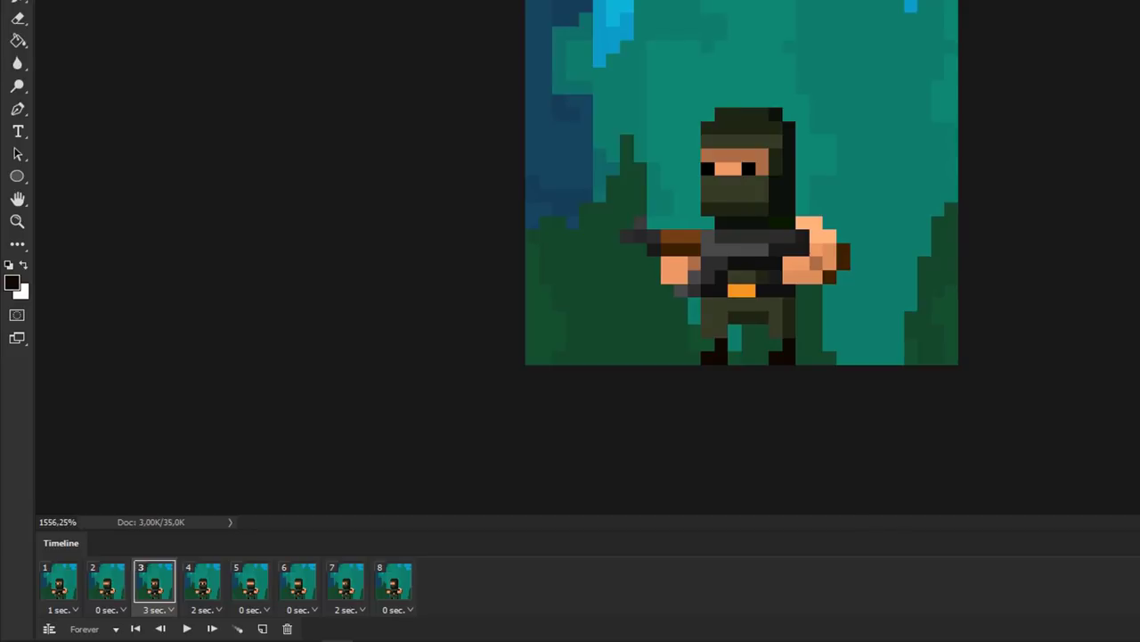
{"action": "left_click", "coordinate": [202, 582]}
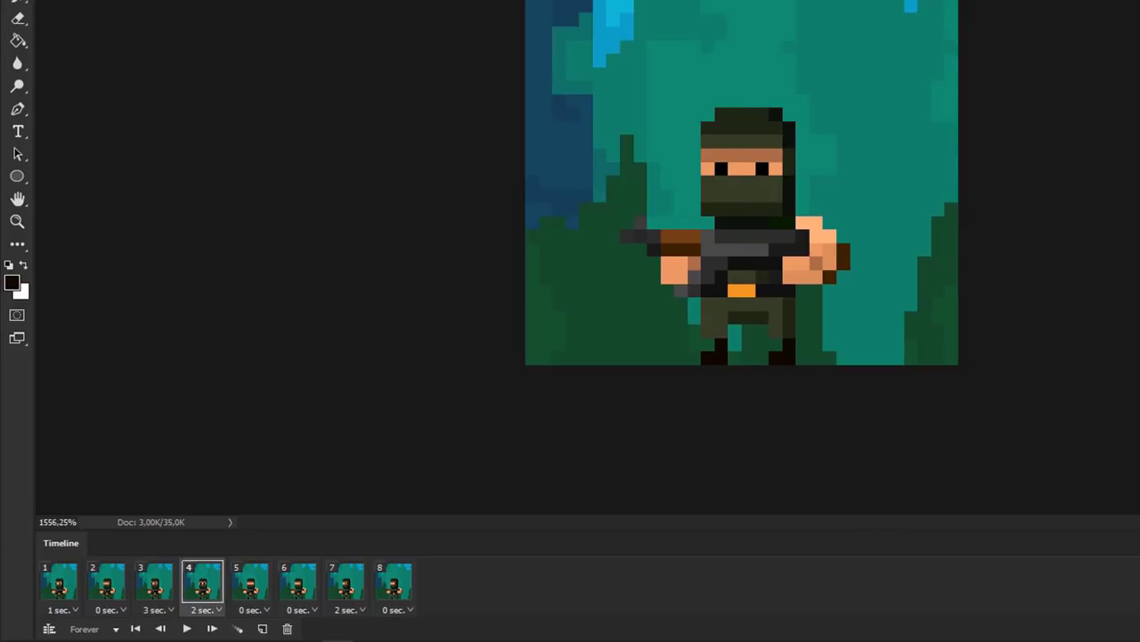
{"action": "left_click", "coordinate": [250, 582]}
{"action": "left_click", "coordinate": [299, 582]}
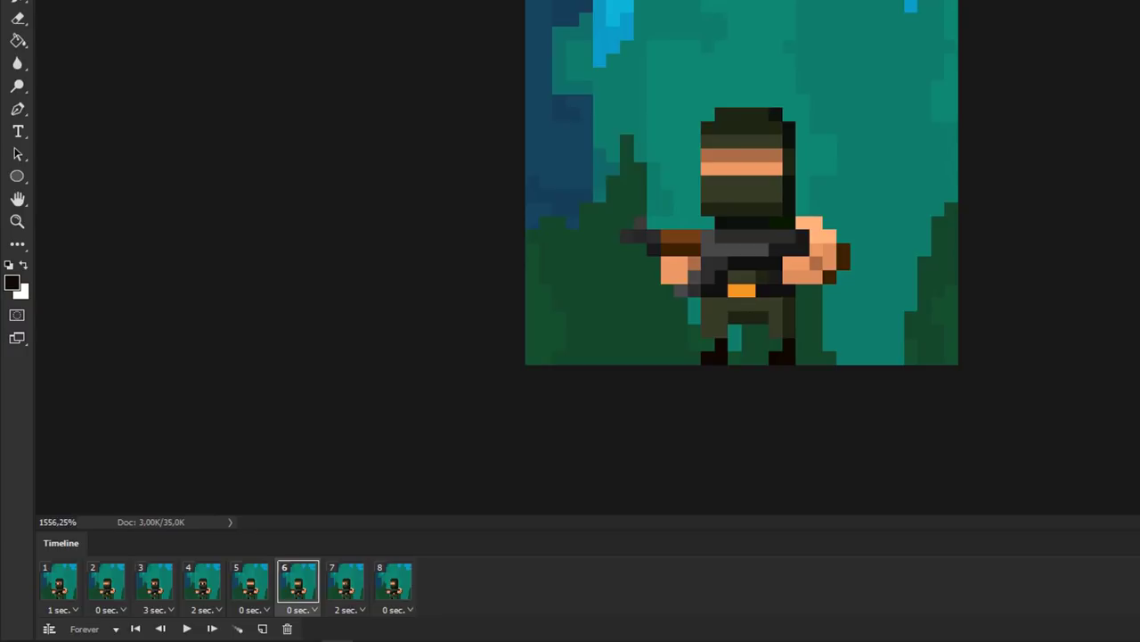
{"action": "left_click", "coordinate": [346, 582]}
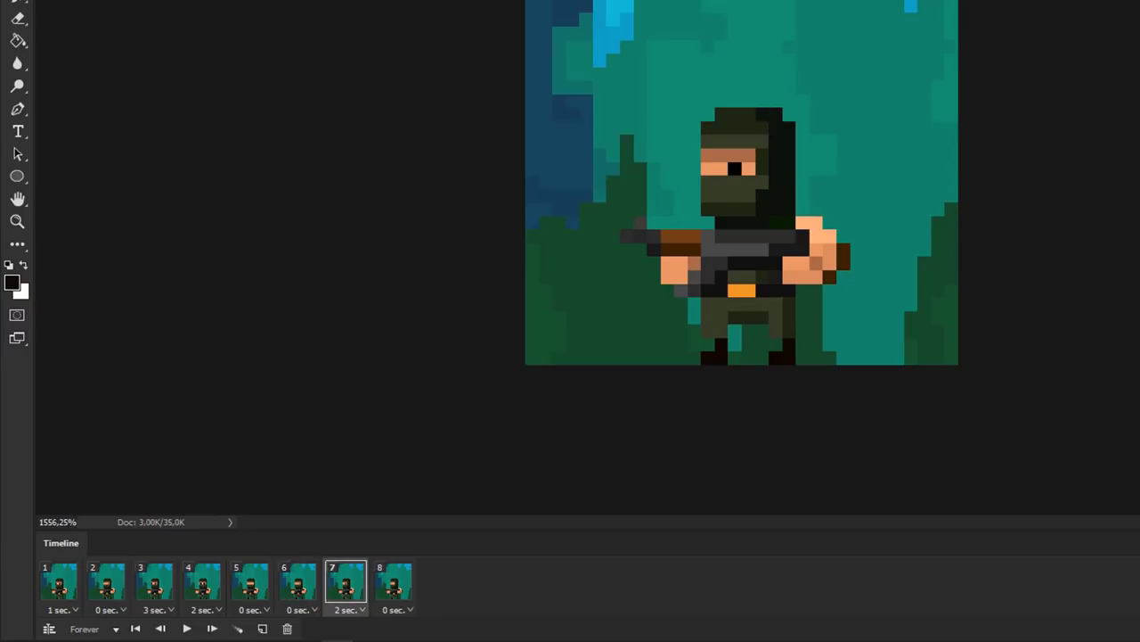
{"action": "left_click", "coordinate": [393, 581]}
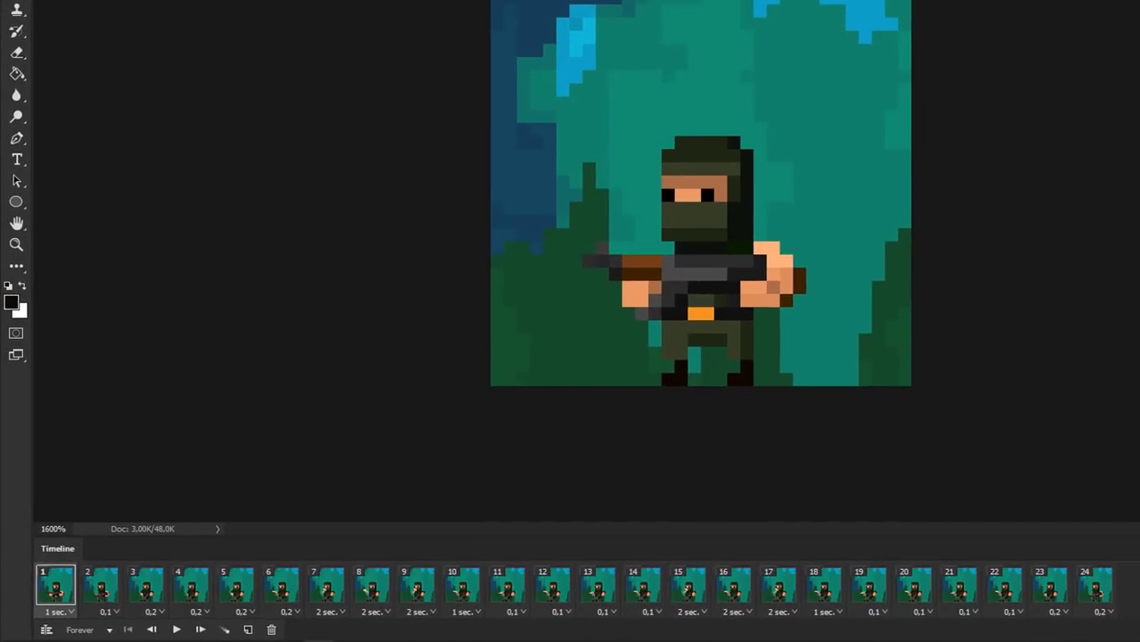
- Examine the soldier smoking animation frame by frame from frame 2 to 9, following the lowered rifle and the cigarette arm
{"action": "left_click", "coordinate": [101, 584]}
{"action": "left_click", "coordinate": [147, 584]}
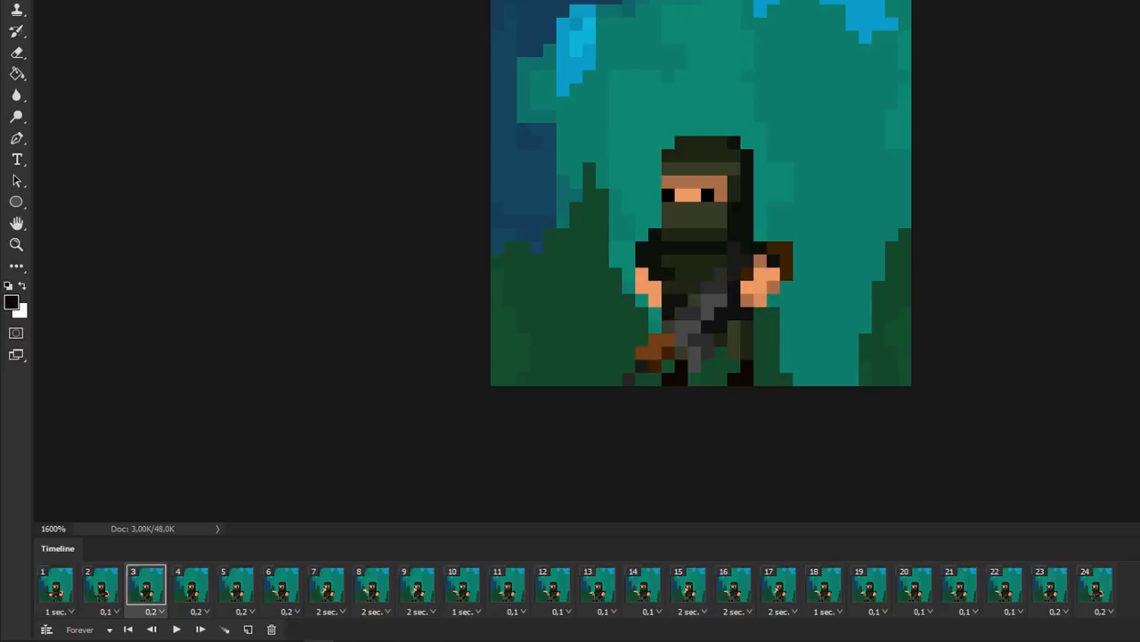
{"action": "left_click", "coordinate": [192, 584]}
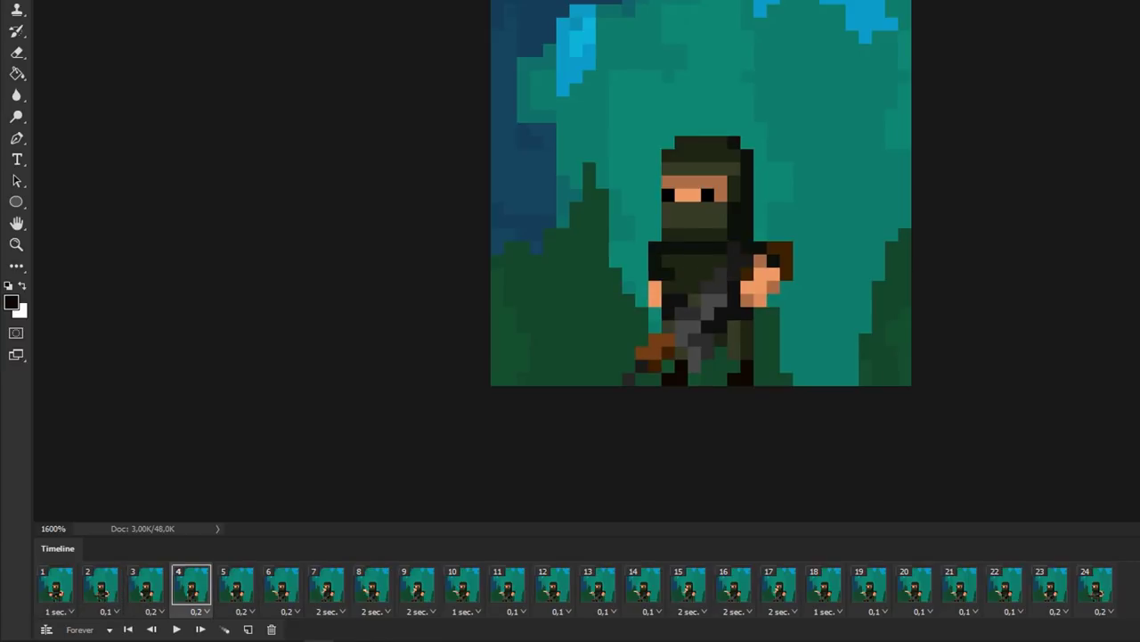
{"action": "left_click", "coordinate": [236, 584]}
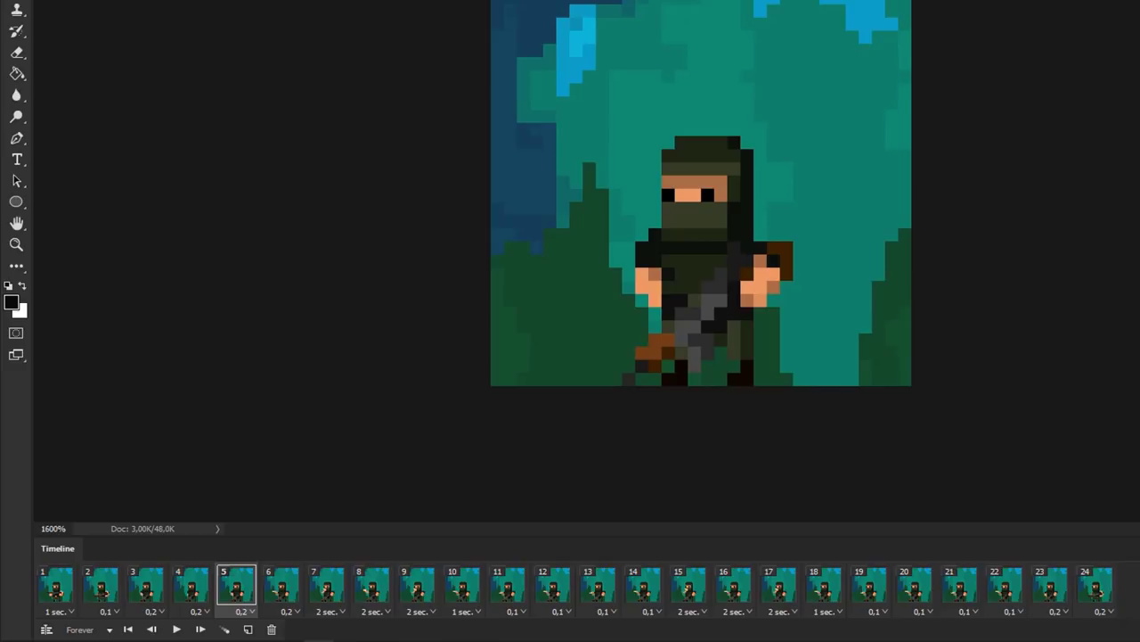
{"action": "left_click", "coordinate": [281, 585]}
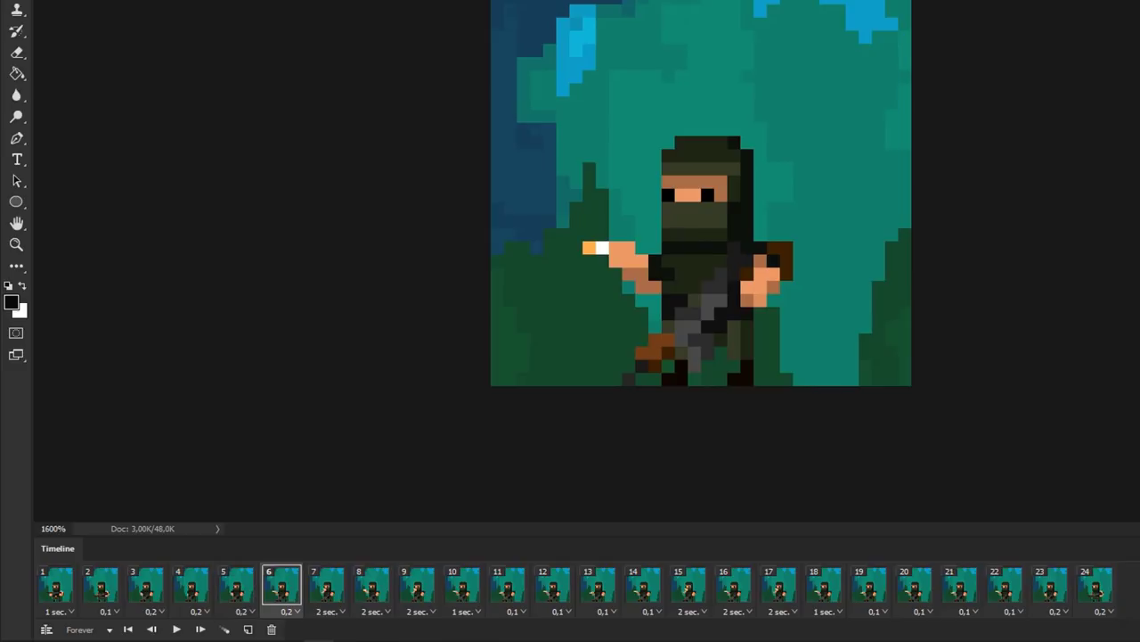
{"action": "left_click", "coordinate": [327, 584]}
{"action": "left_click", "coordinate": [372, 585]}
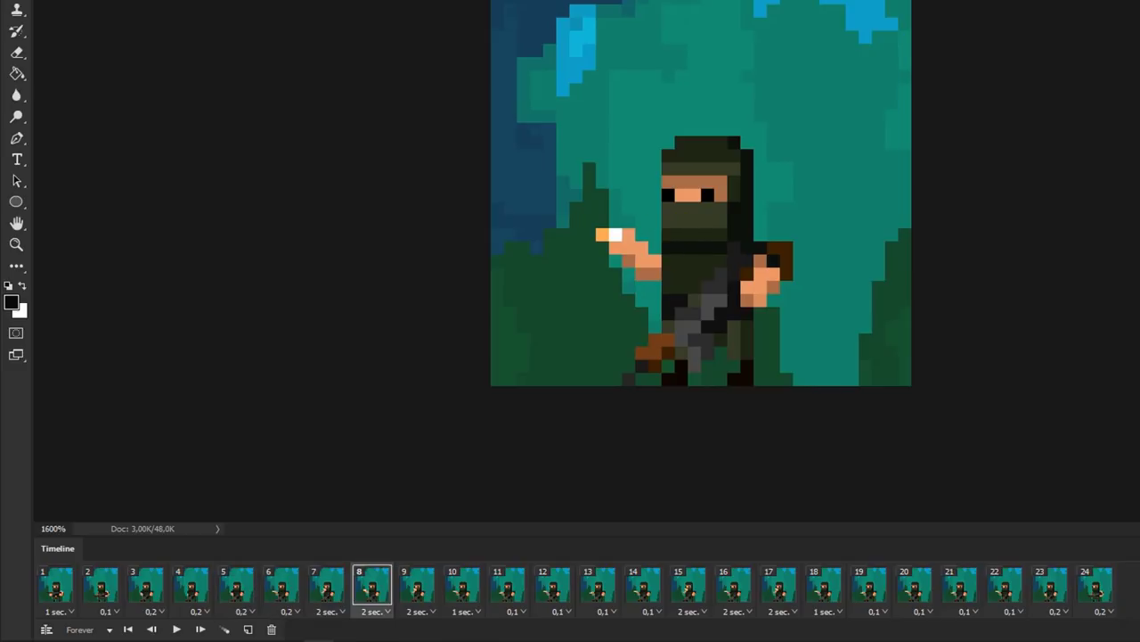
{"action": "left_click", "coordinate": [417, 584]}
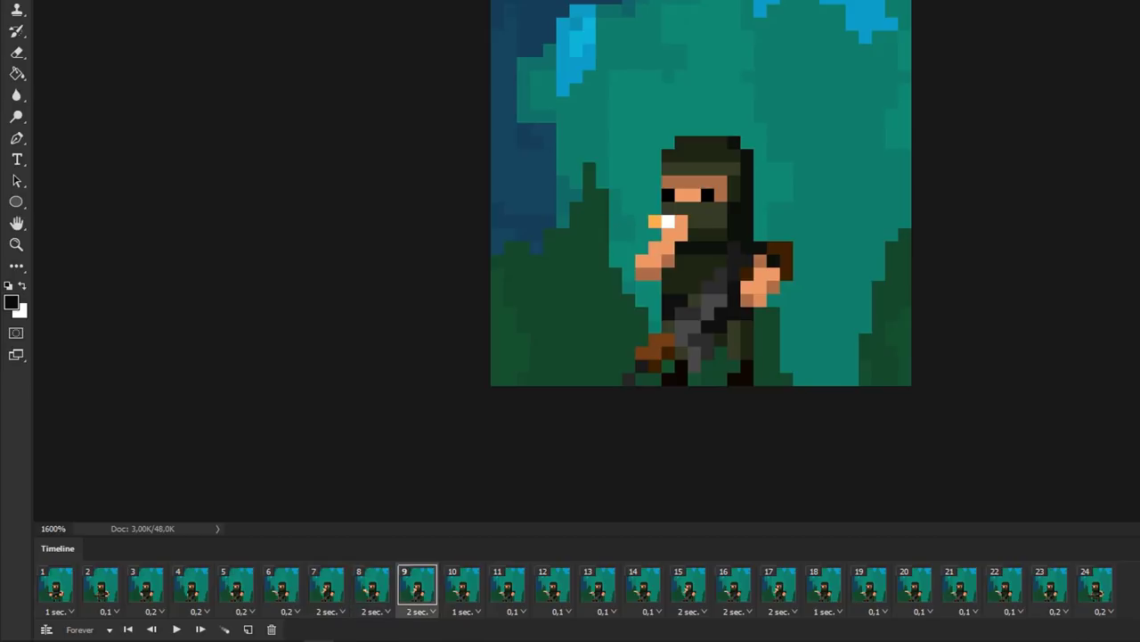
- Examine the cigarette-flicking and inhaling arm poses of the smoking soldier frame by frame from frame 10 to 16
{"action": "left_click", "coordinate": [463, 584]}
{"action": "left_click", "coordinate": [507, 584]}
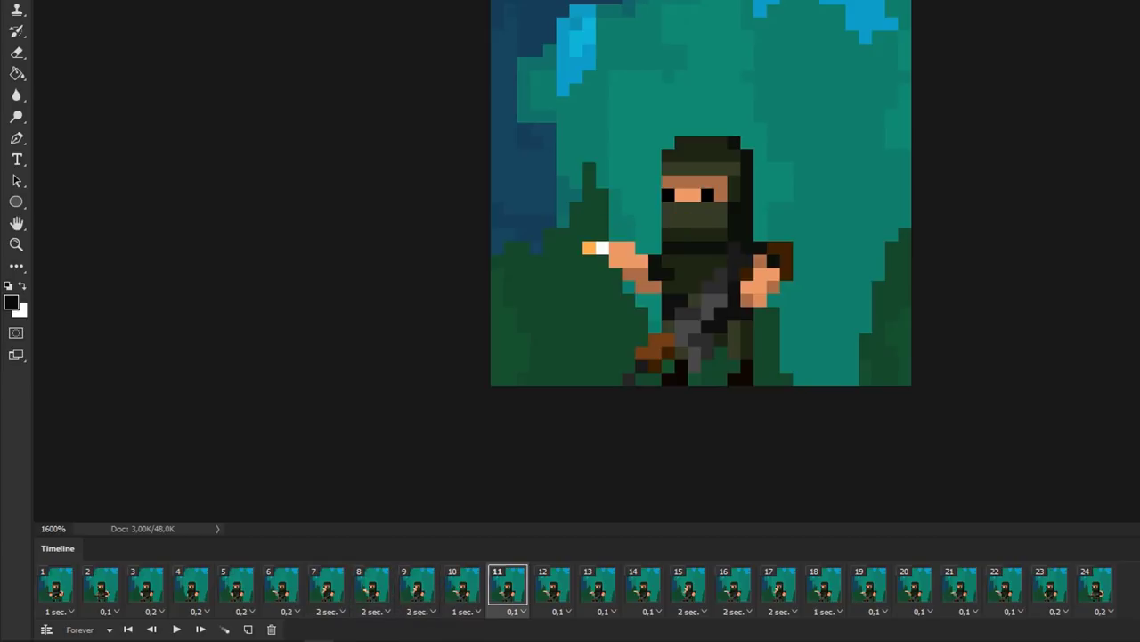
{"action": "left_click", "coordinate": [553, 584]}
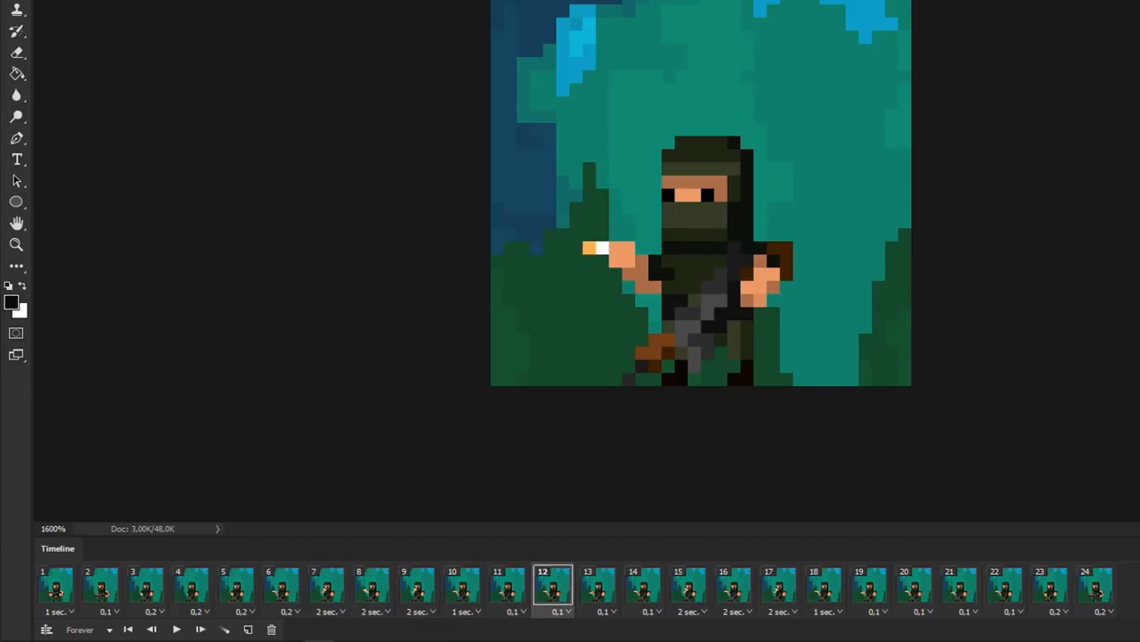
{"action": "left_click", "coordinate": [598, 584]}
{"action": "left_click", "coordinate": [643, 585]}
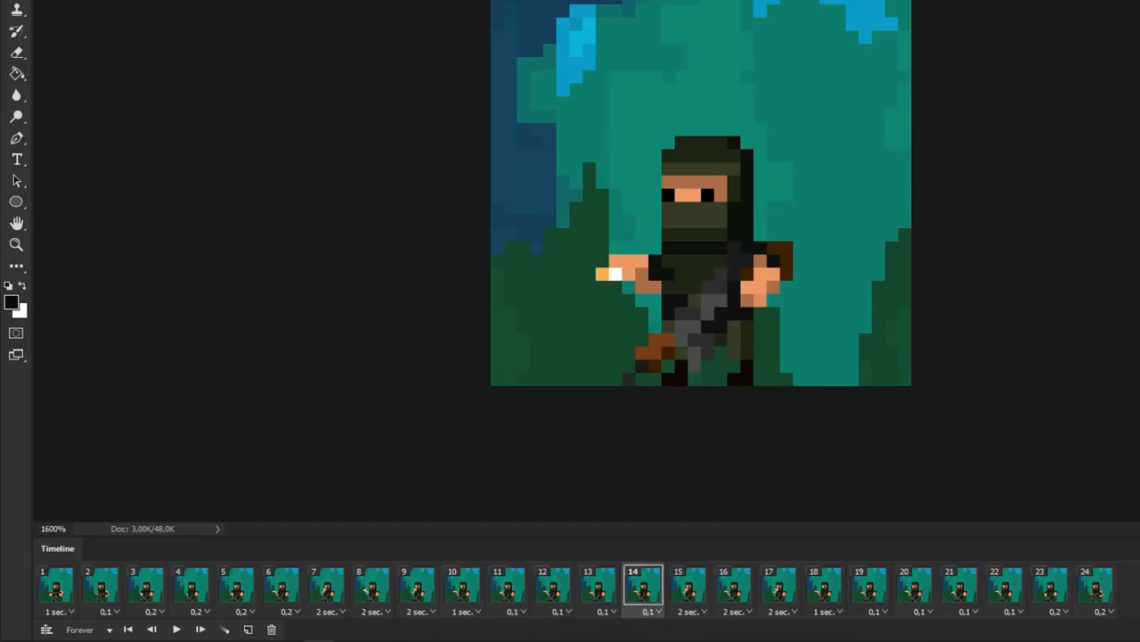
{"action": "left_click", "coordinate": [689, 584]}
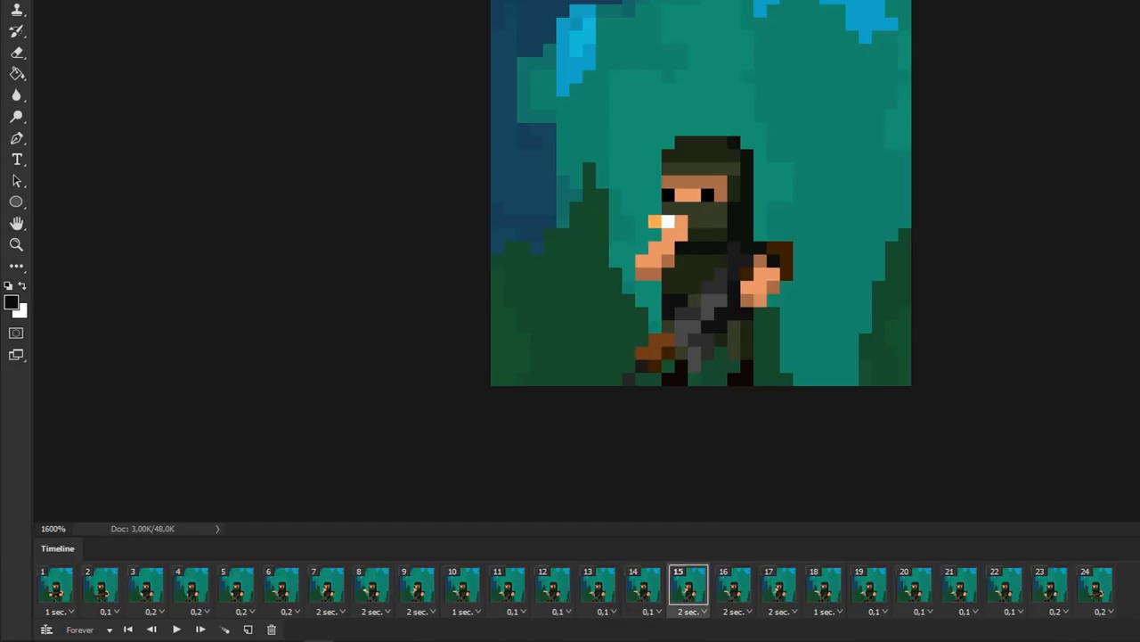
{"action": "left_click", "coordinate": [734, 585]}
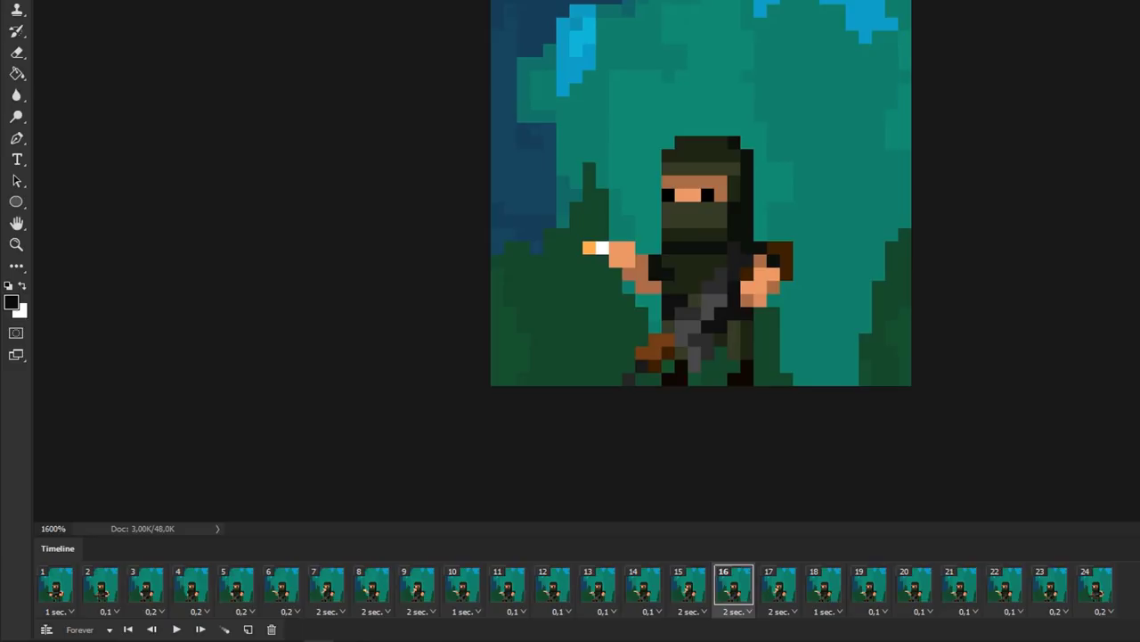
- Examine the remaining arm poses of the smoking soldier frame by frame from frame 17 to 23
{"action": "left_click", "coordinate": [779, 585]}
{"action": "left_click", "coordinate": [825, 584]}
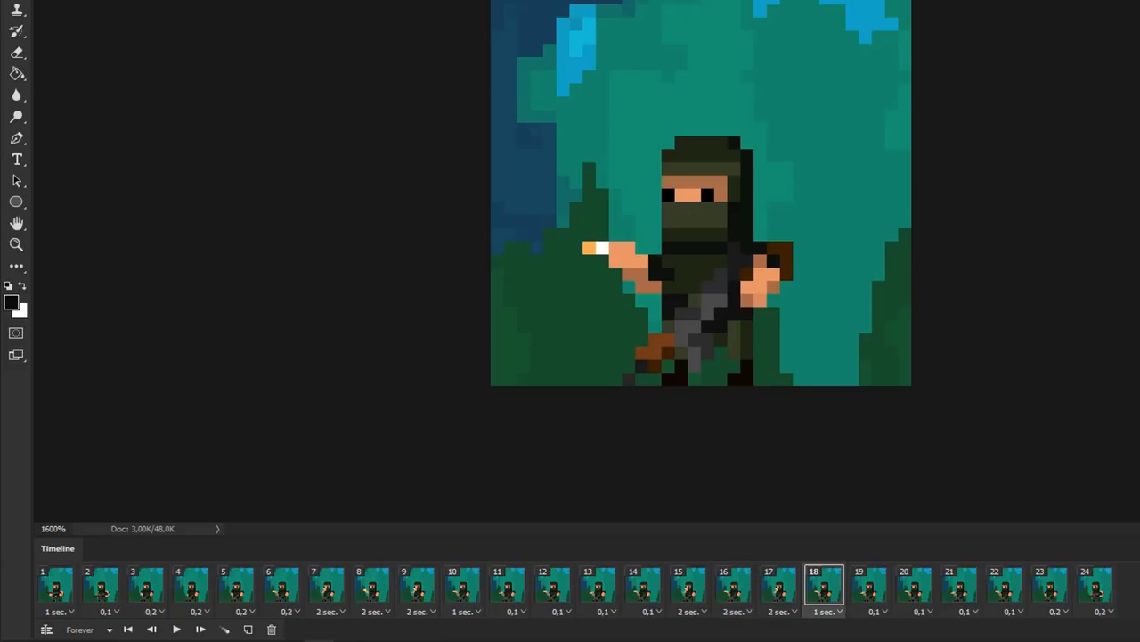
{"action": "left_click", "coordinate": [870, 584]}
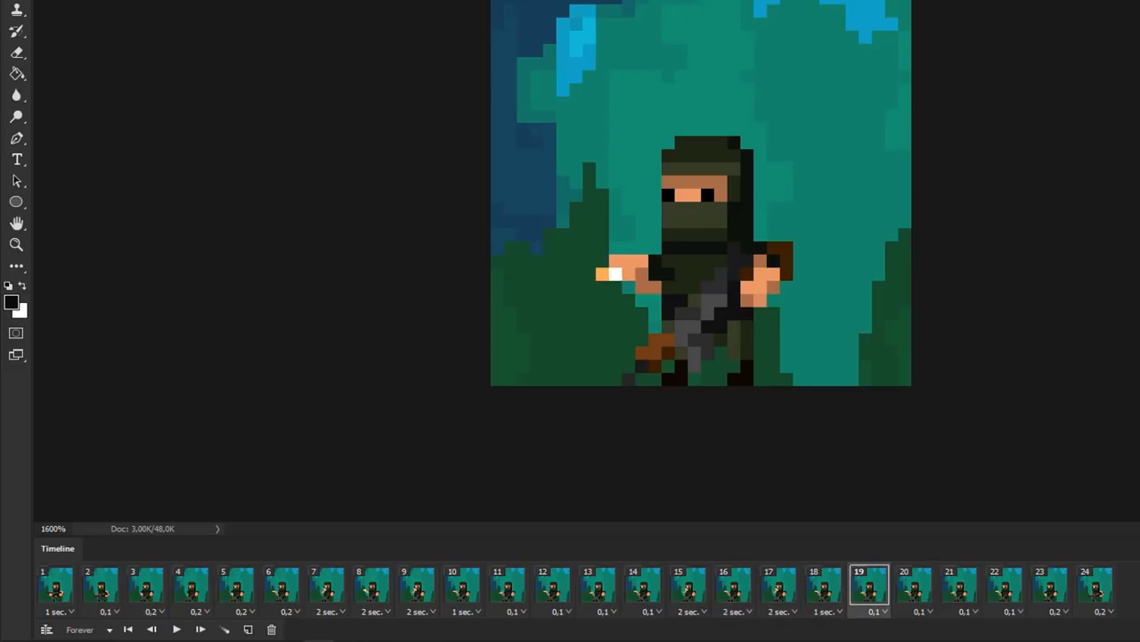
{"action": "left_click", "coordinate": [916, 585]}
{"action": "left_click", "coordinate": [959, 584]}
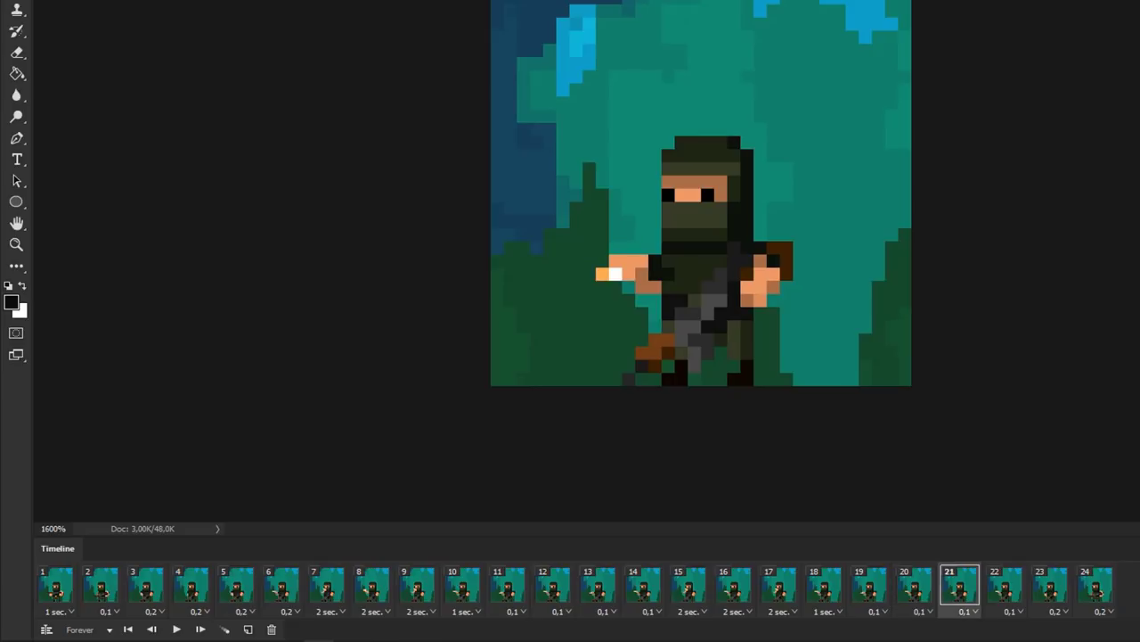
{"action": "left_click", "coordinate": [1005, 585]}
{"action": "left_click", "coordinate": [1050, 585]}
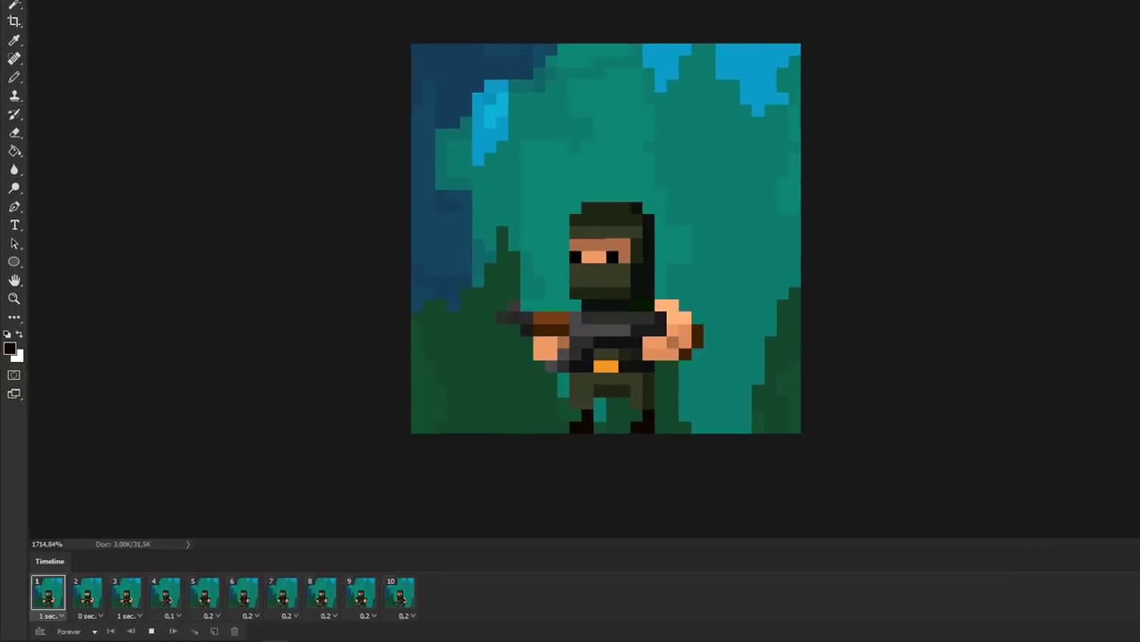
- Stop the Soldier_idle 02 animation and examine the blink, rifle lowering and arm movement frame by frame from frame 2 to 10
{"action": "key", "text": "space"}
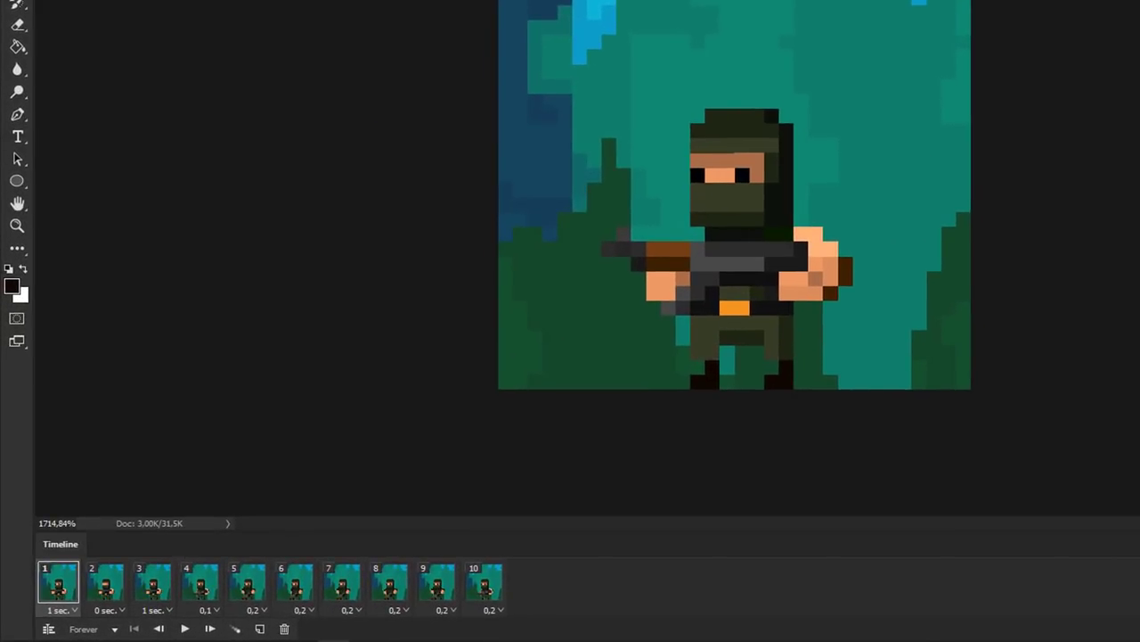
{"action": "left_click", "coordinate": [105, 583]}
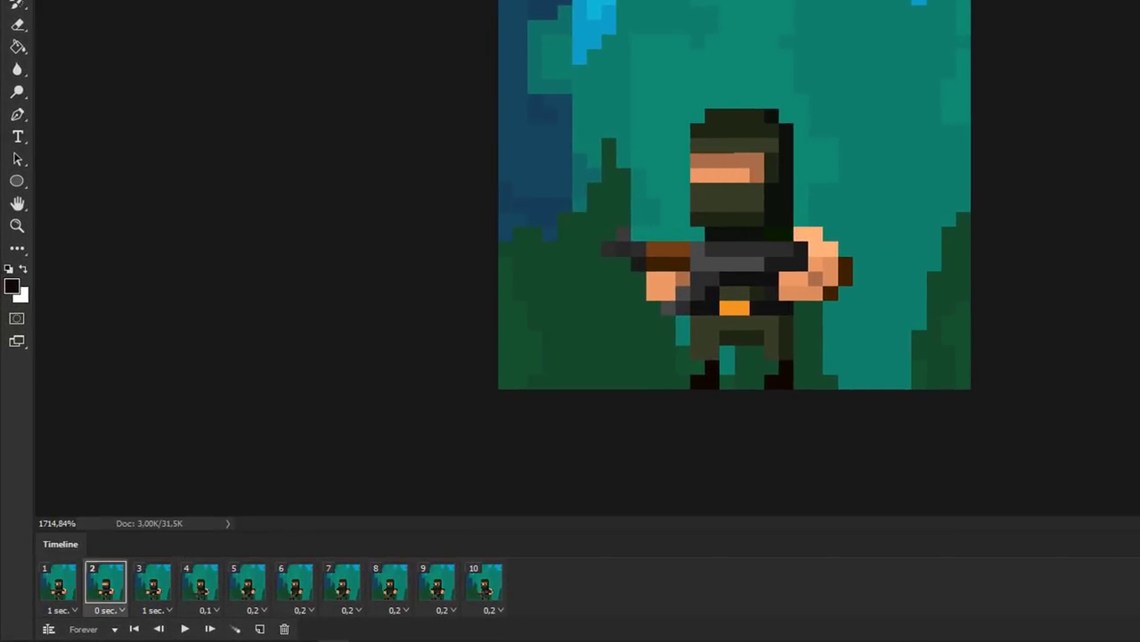
{"action": "left_click", "coordinate": [152, 583]}
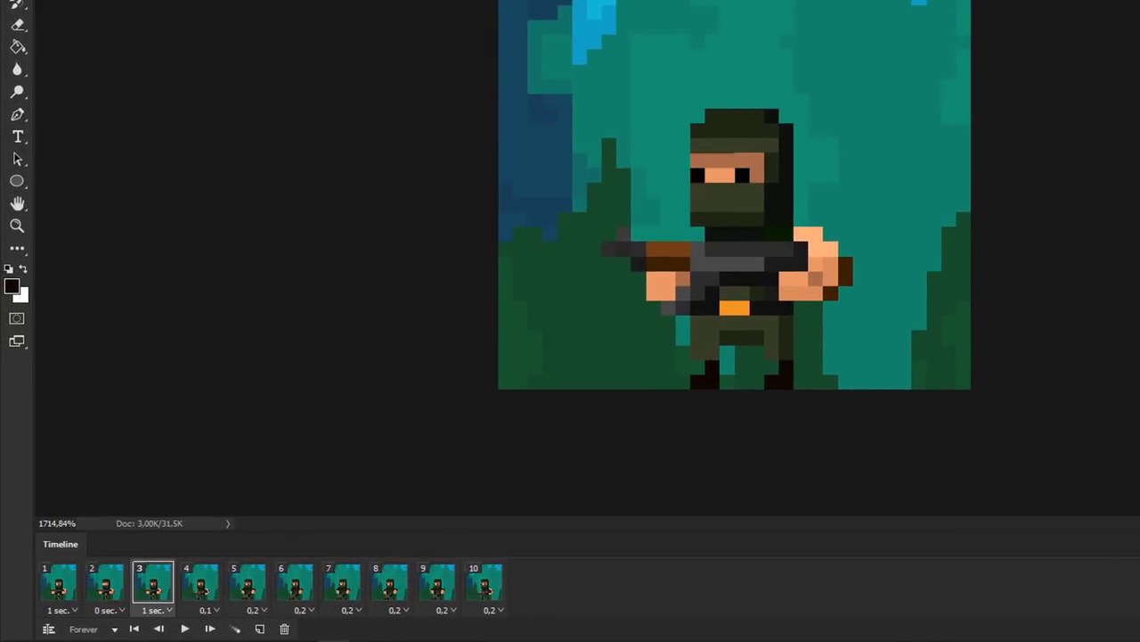
{"action": "left_click", "coordinate": [200, 582]}
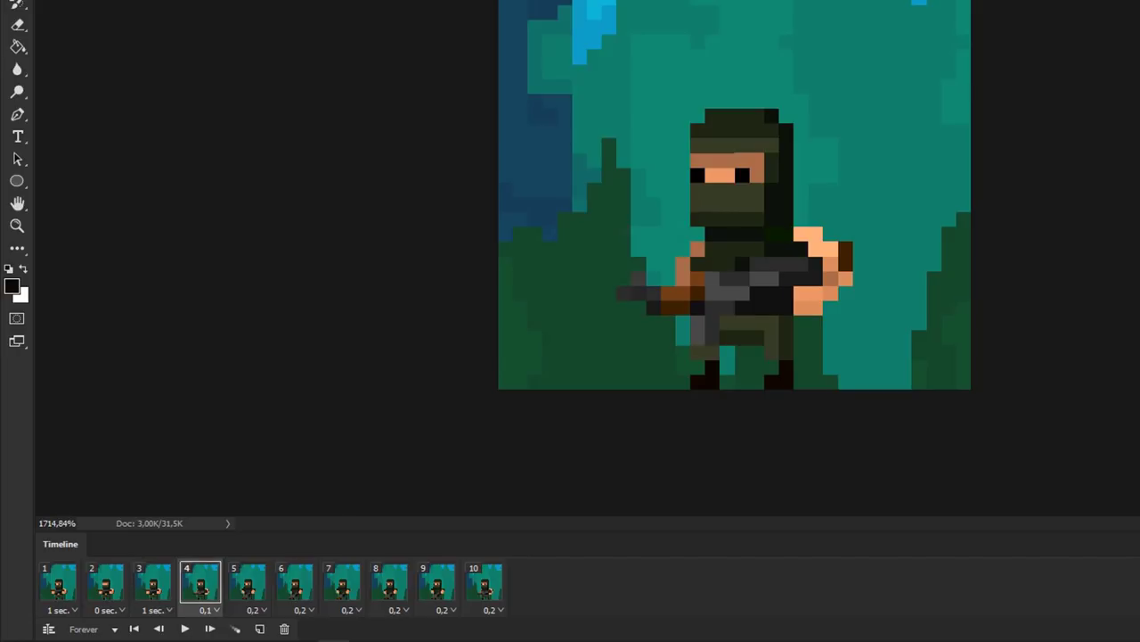
{"action": "left_click", "coordinate": [256, 610]}
{"action": "left_click", "coordinate": [257, 610]}
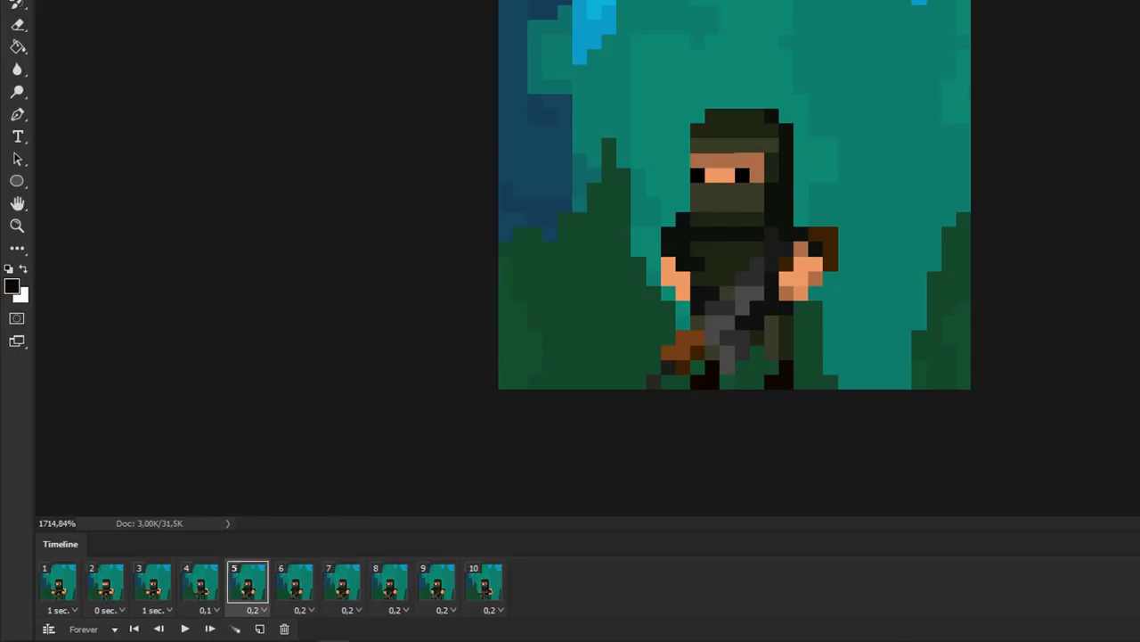
{"action": "left_click", "coordinate": [295, 583]}
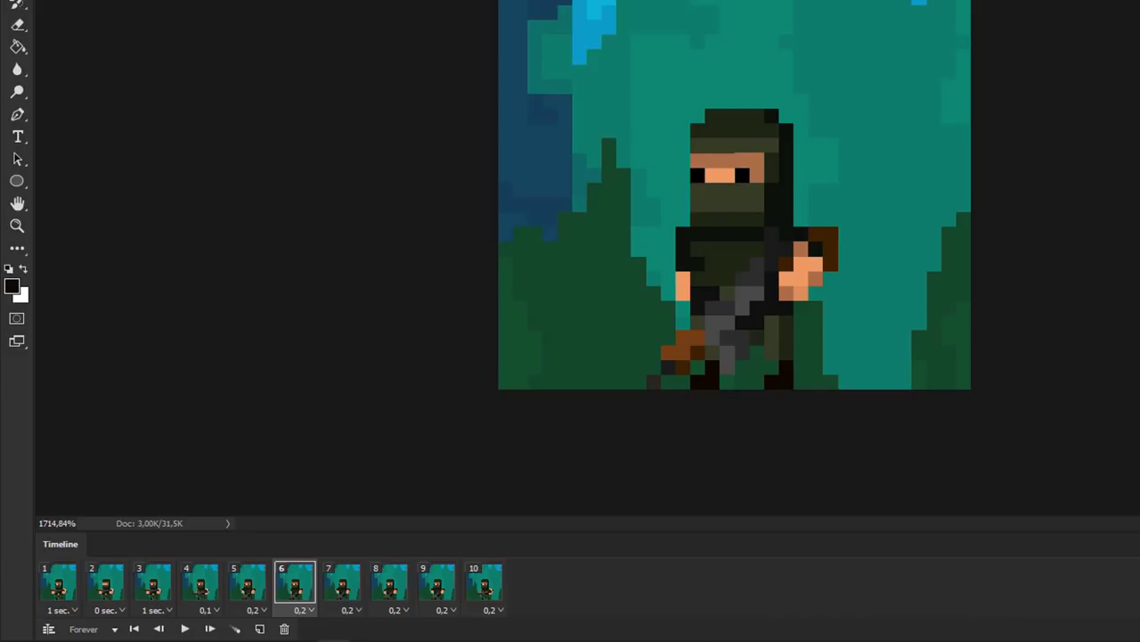
{"action": "left_click", "coordinate": [342, 583]}
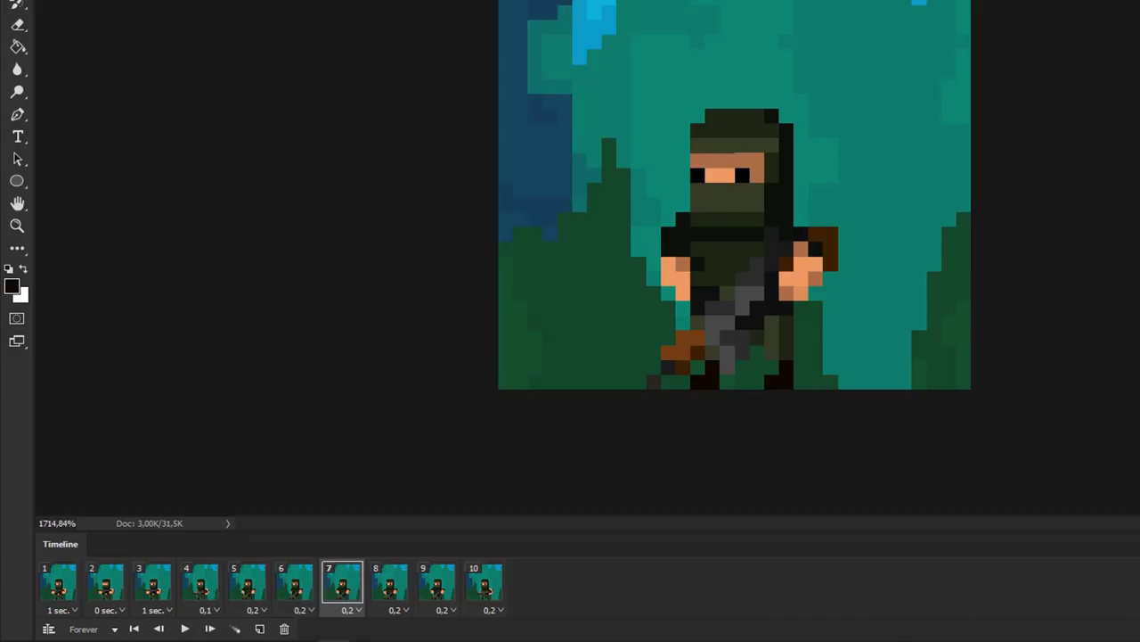
{"action": "left_click", "coordinate": [389, 582]}
{"action": "left_click", "coordinate": [437, 583]}
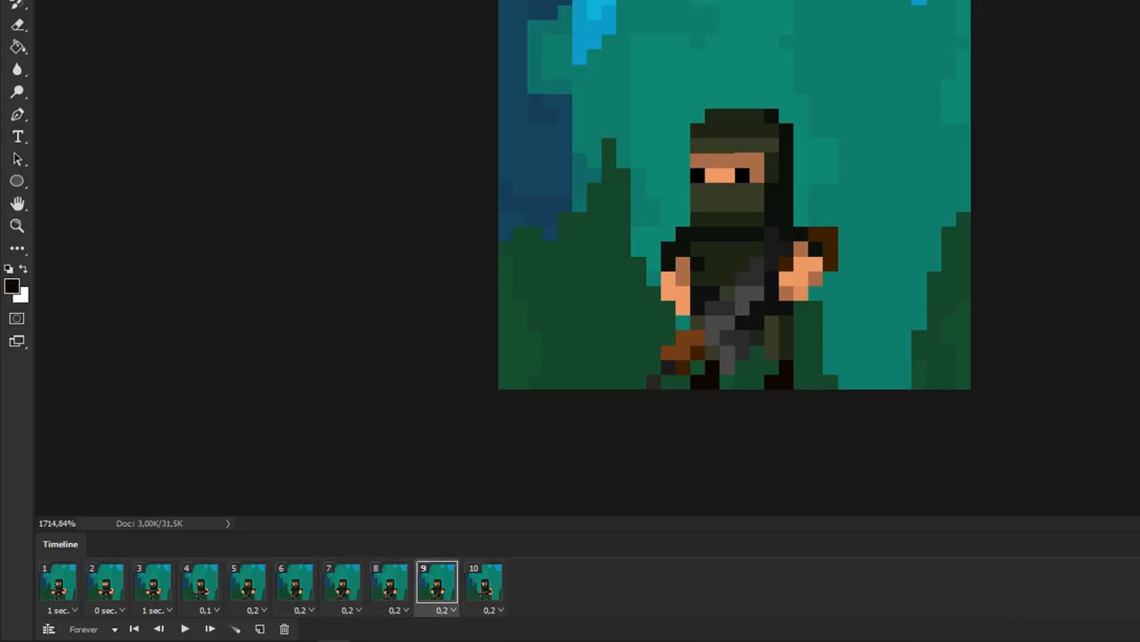
{"action": "left_click", "coordinate": [484, 582]}
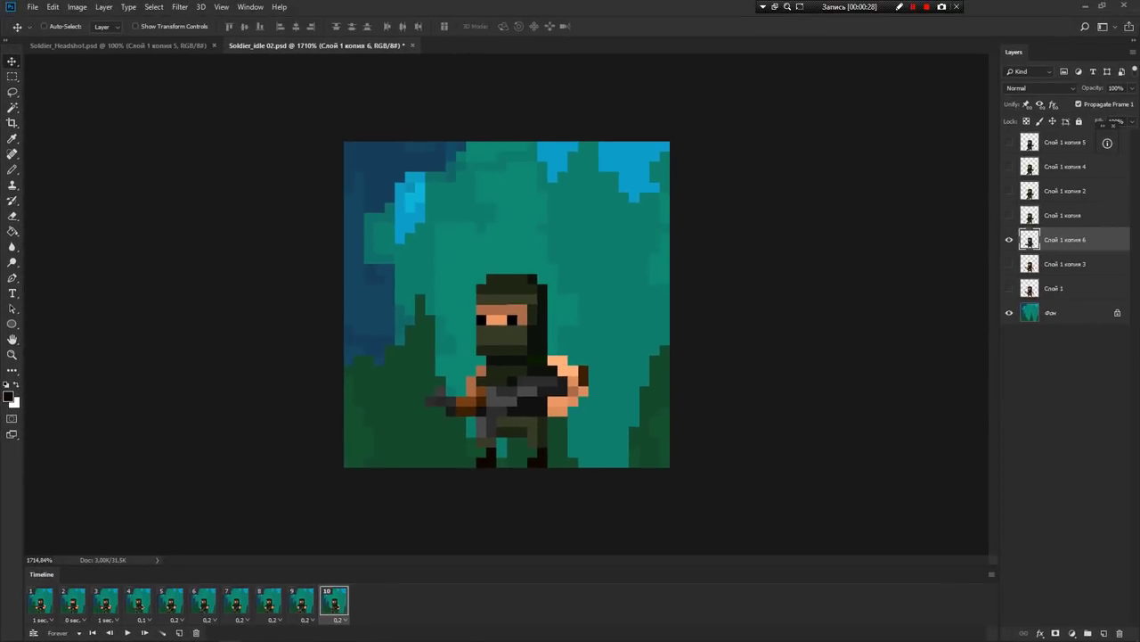
- Close Soldier_idle 02 and watch the two-frame Soldier_Headshot animation, stopping its playback
{"action": "key", "text": "ctrl+w"}
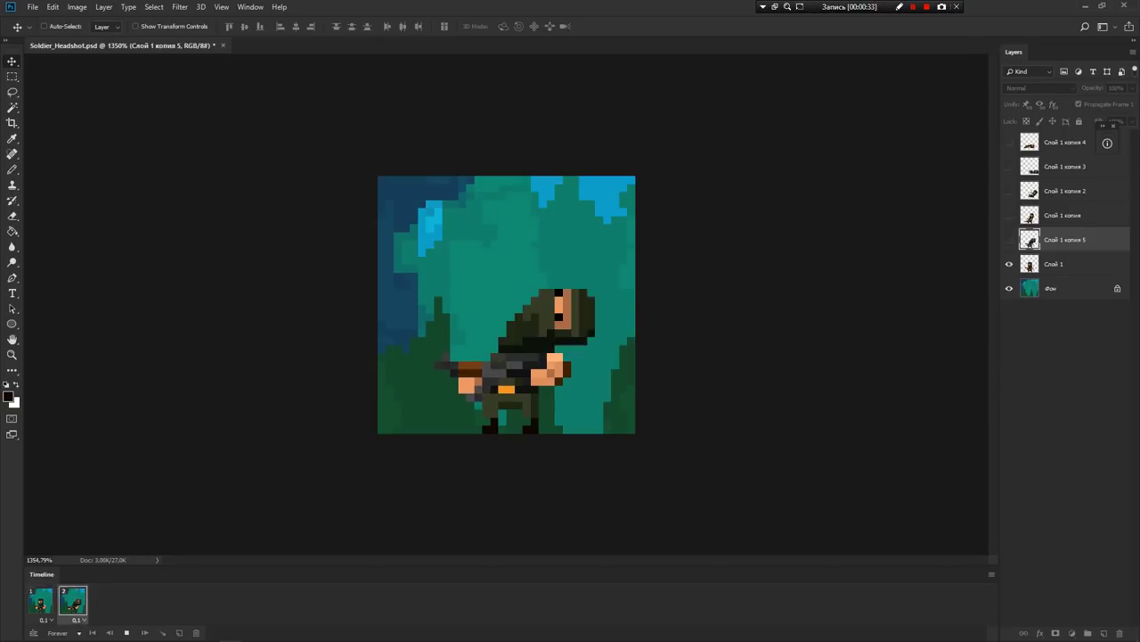
{"action": "key", "text": "space"}
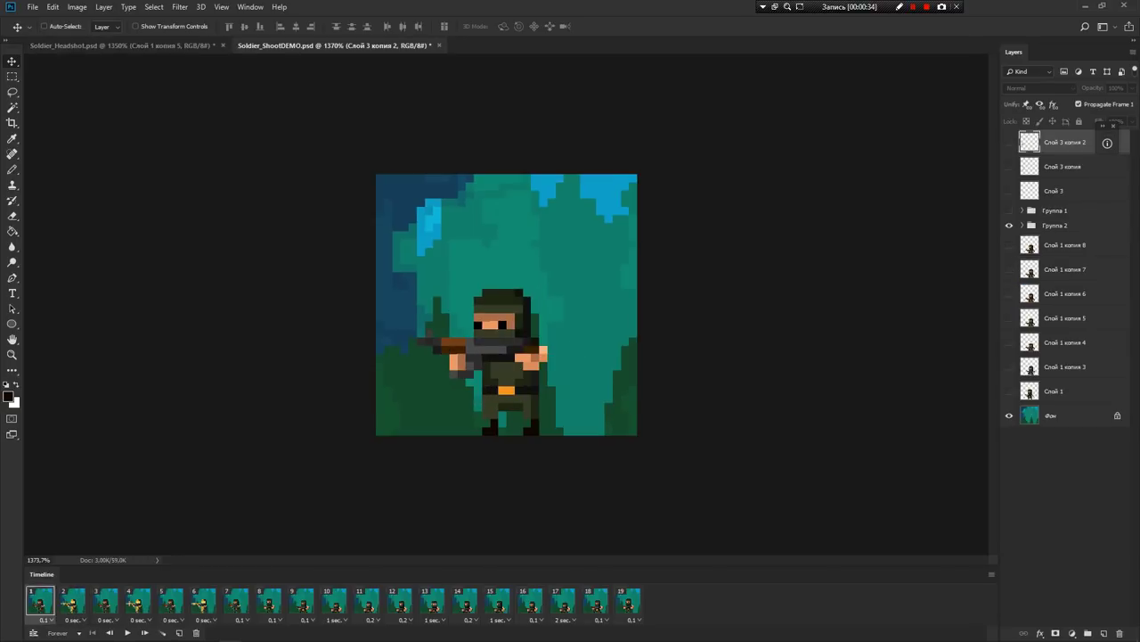
- Play the Soldier_ShootDEMO animation and examine its muzzle-flash and firing poses from frame 2 through frame 8
{"action": "key", "text": "space"}
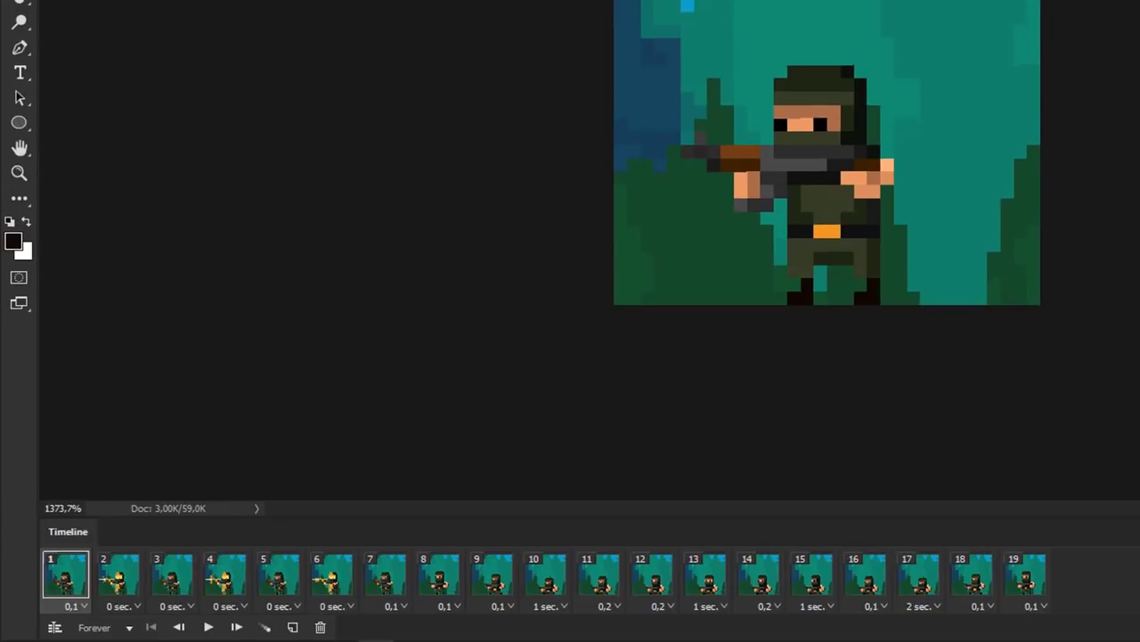
{"action": "left_click", "coordinate": [118, 574]}
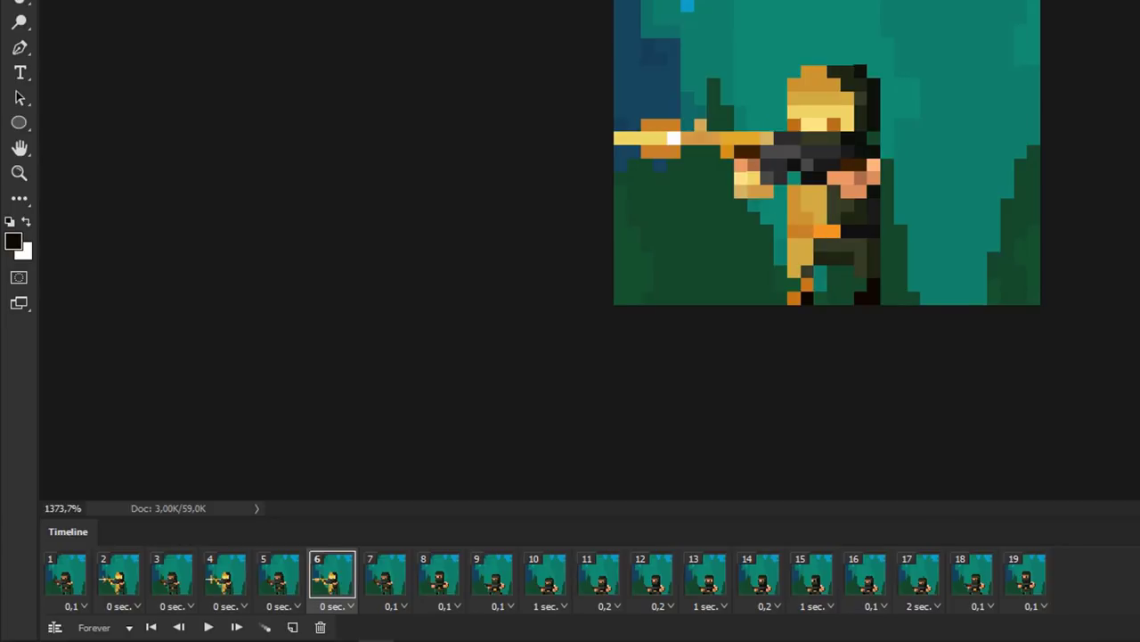
{"action": "left_click", "coordinate": [440, 574]}
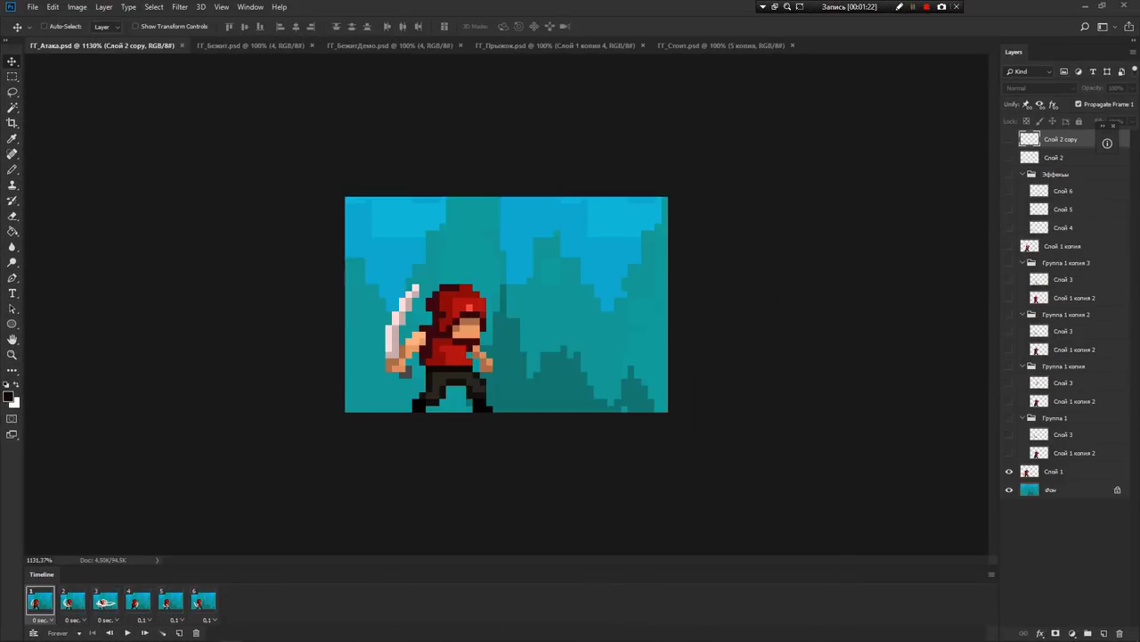
- Play the ГГ_Атака sword attack, stop it, examine the swing poses from frame 2 to 6, and return to frame 1
{"action": "key", "text": "space"}
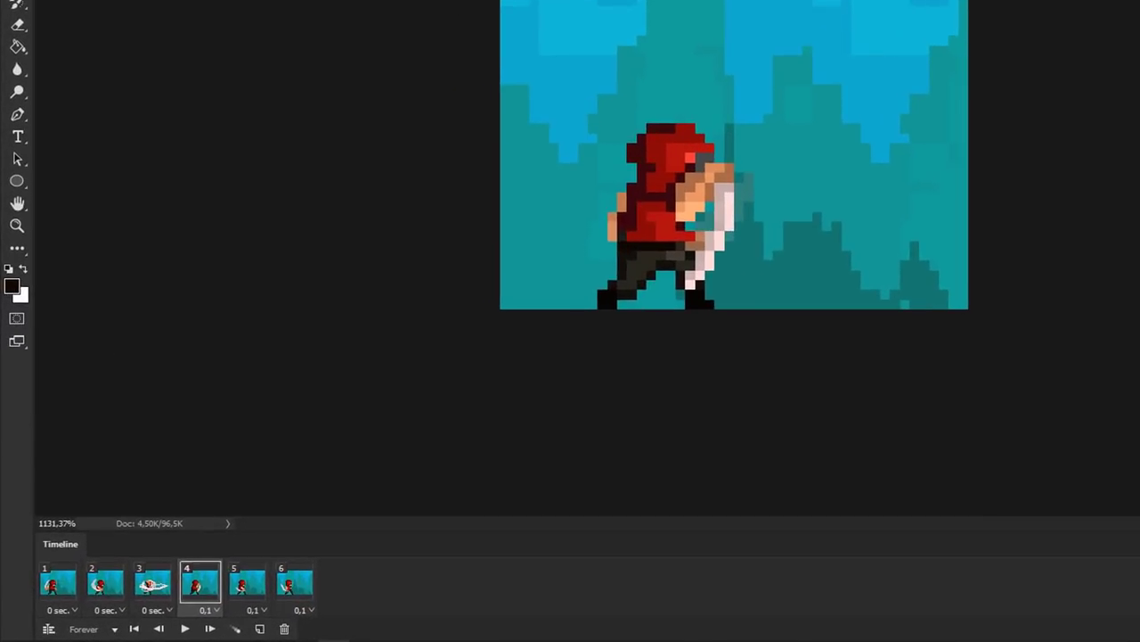
{"action": "key", "text": "space"}
{"action": "left_click", "coordinate": [105, 583]}
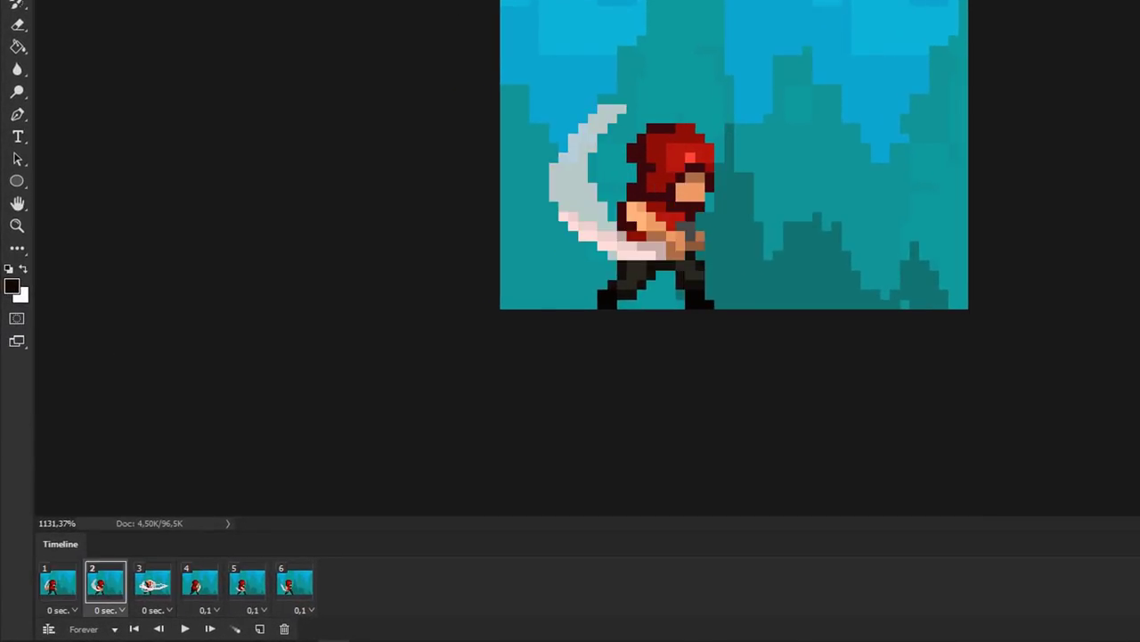
{"action": "left_click", "coordinate": [153, 583]}
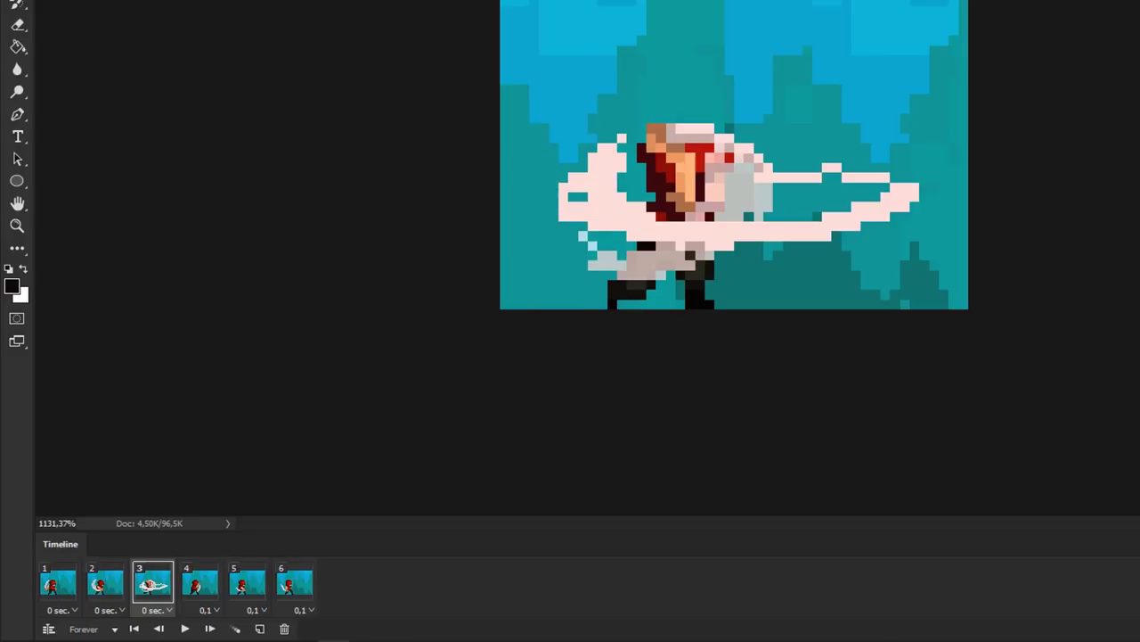
{"action": "left_click", "coordinate": [200, 584]}
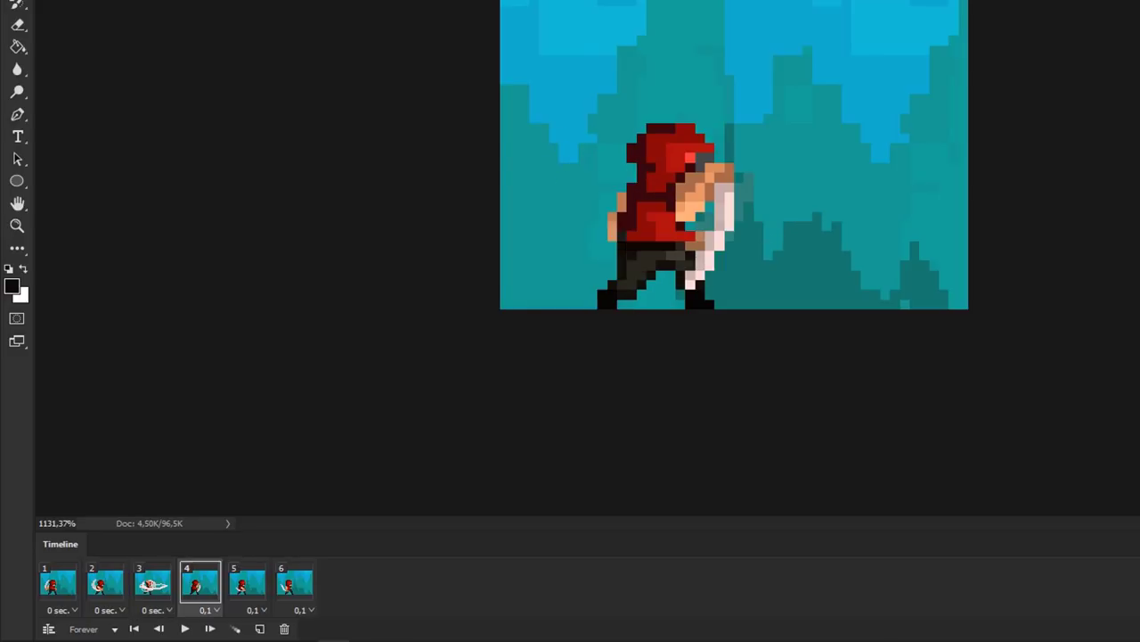
{"action": "left_click", "coordinate": [247, 584]}
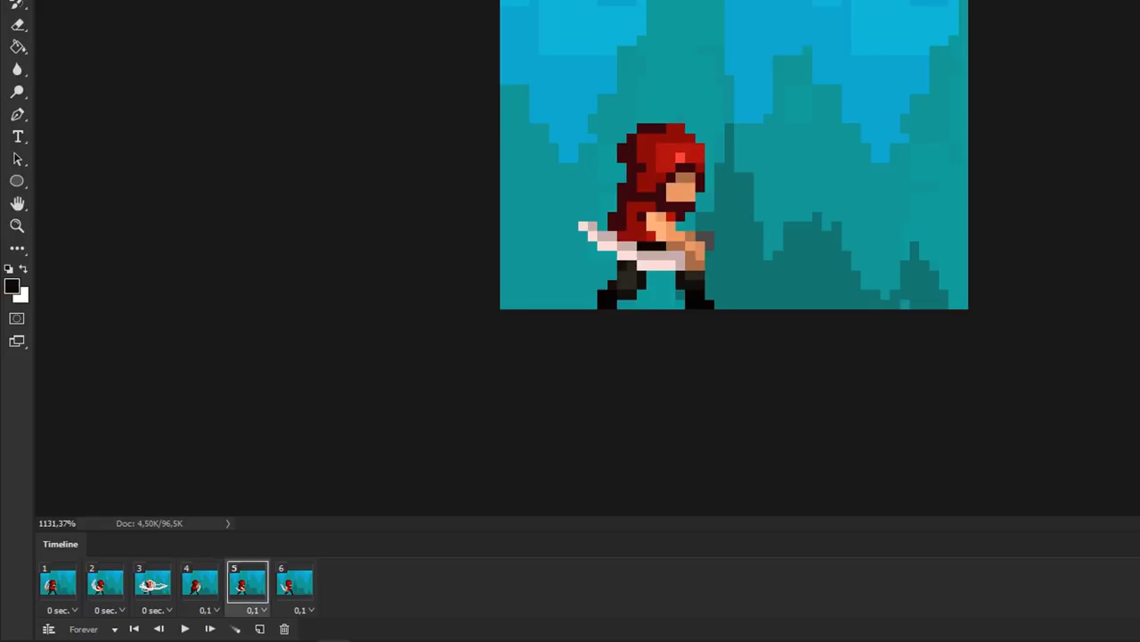
{"action": "left_click", "coordinate": [295, 583]}
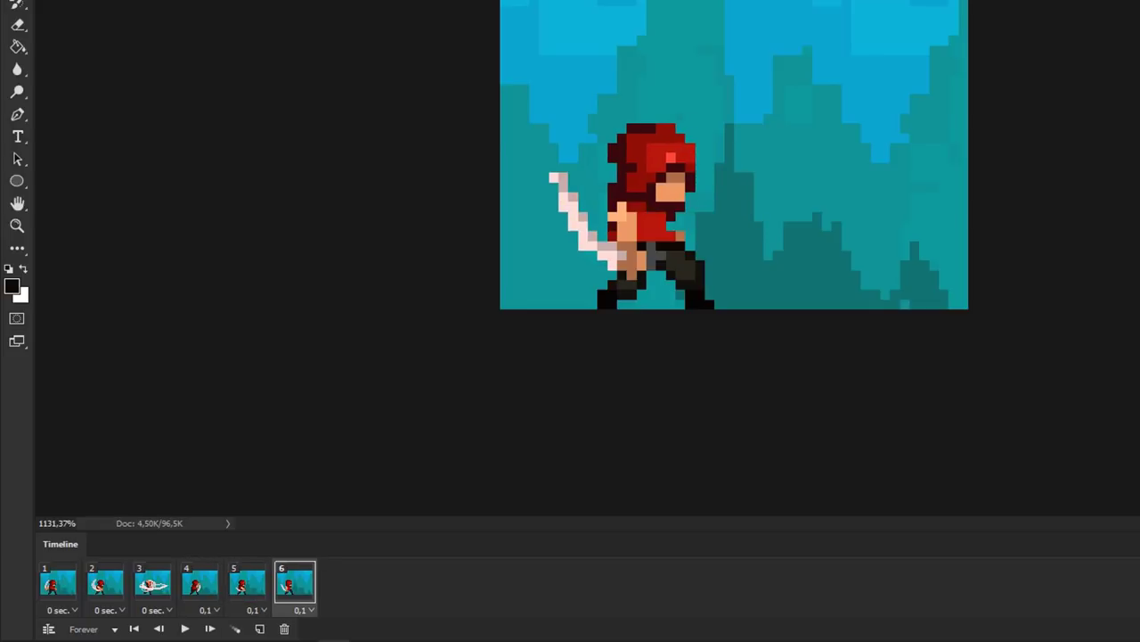
{"action": "left_click", "coordinate": [58, 583]}
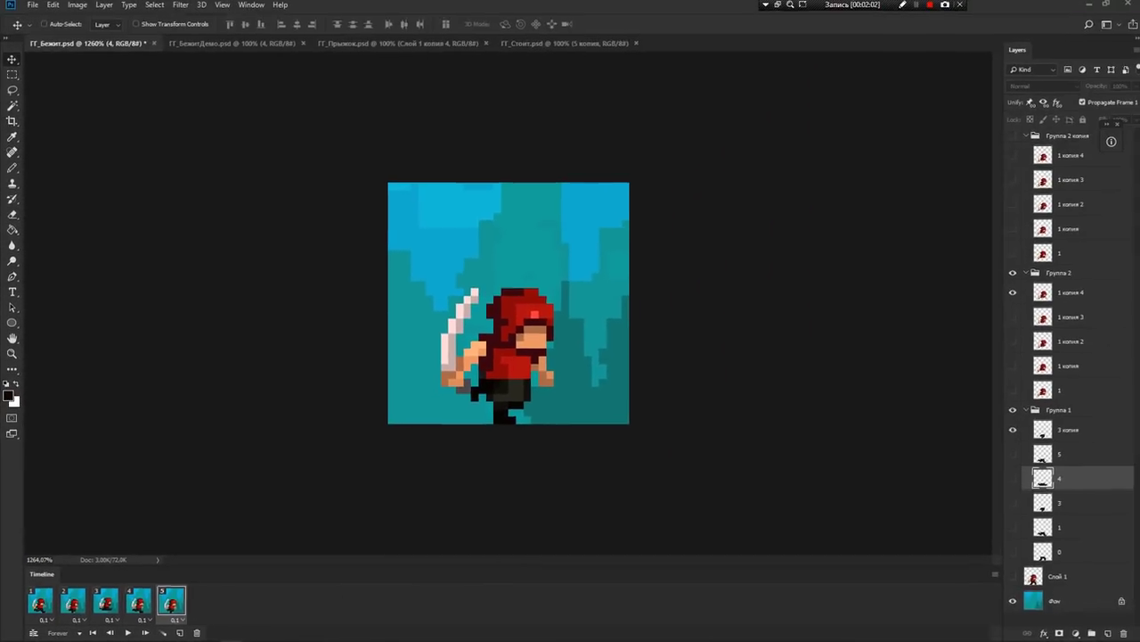
- Play the ГГ_Бежит running animation and the ГГ_Стоит standing animation to watch the red-hooded hero's movement
{"action": "key", "text": "space"}
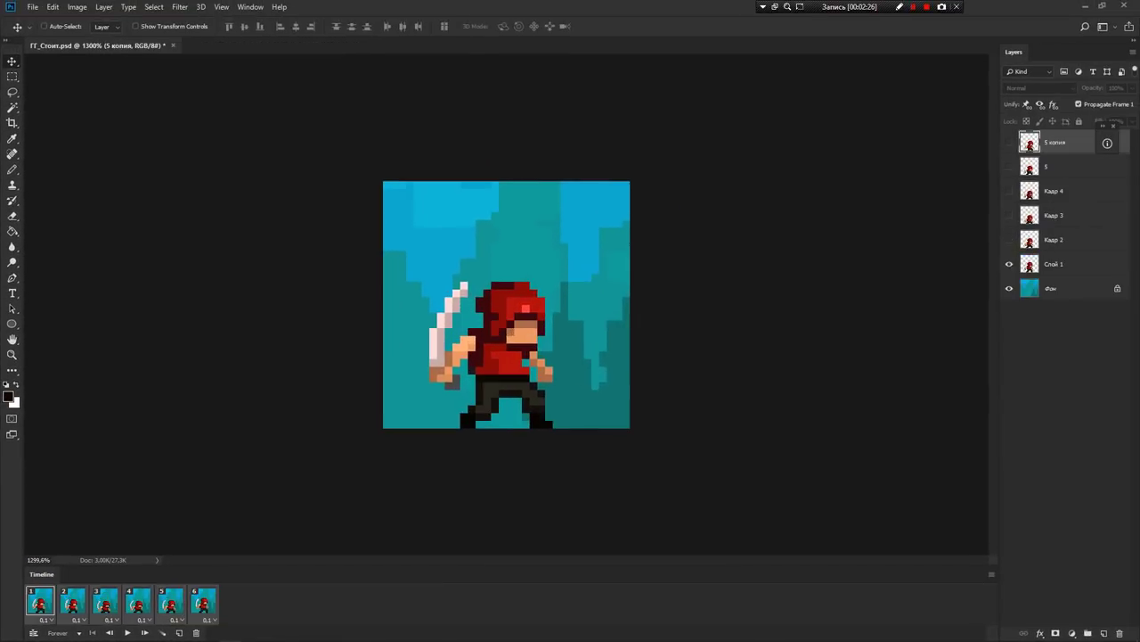
{"action": "key", "text": "space"}
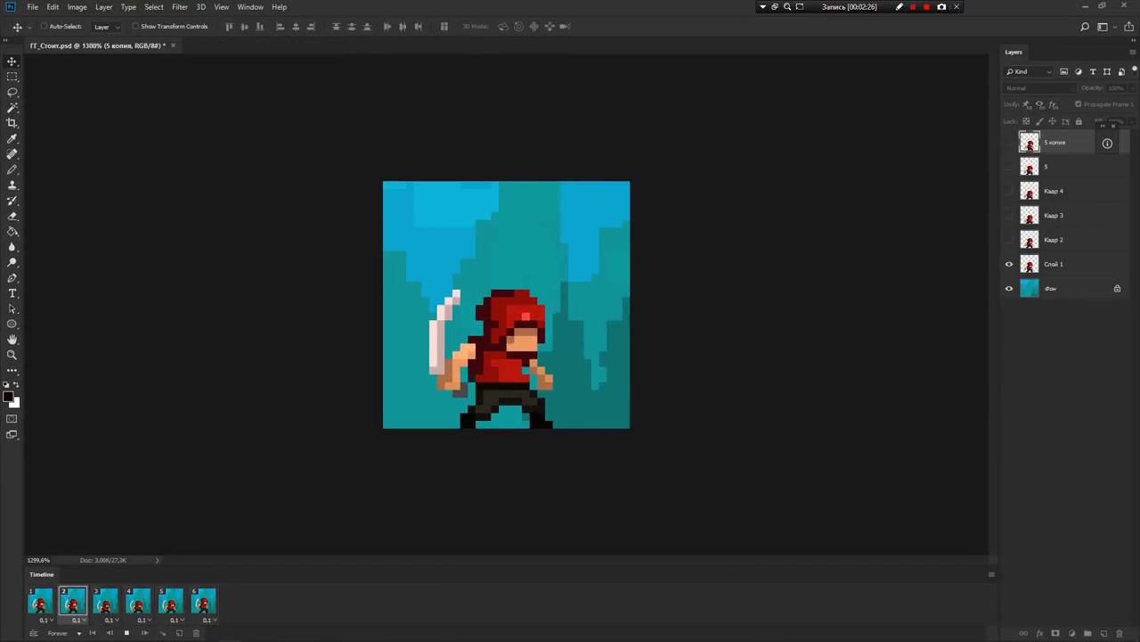